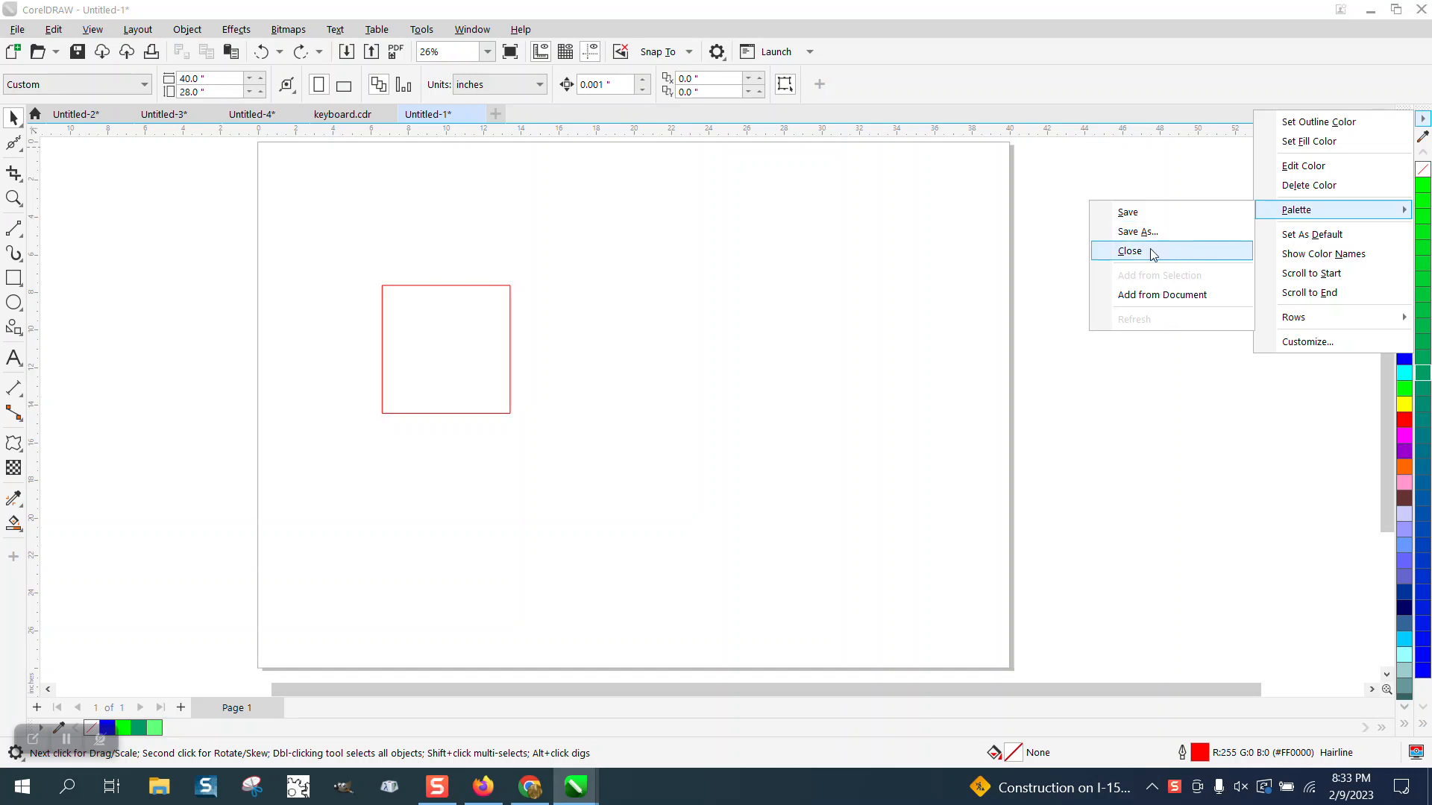
- Close the blue-green palette and fill the red-outlined square, moved toward the page's center, with lime green #65FE00
click(1118, 250)
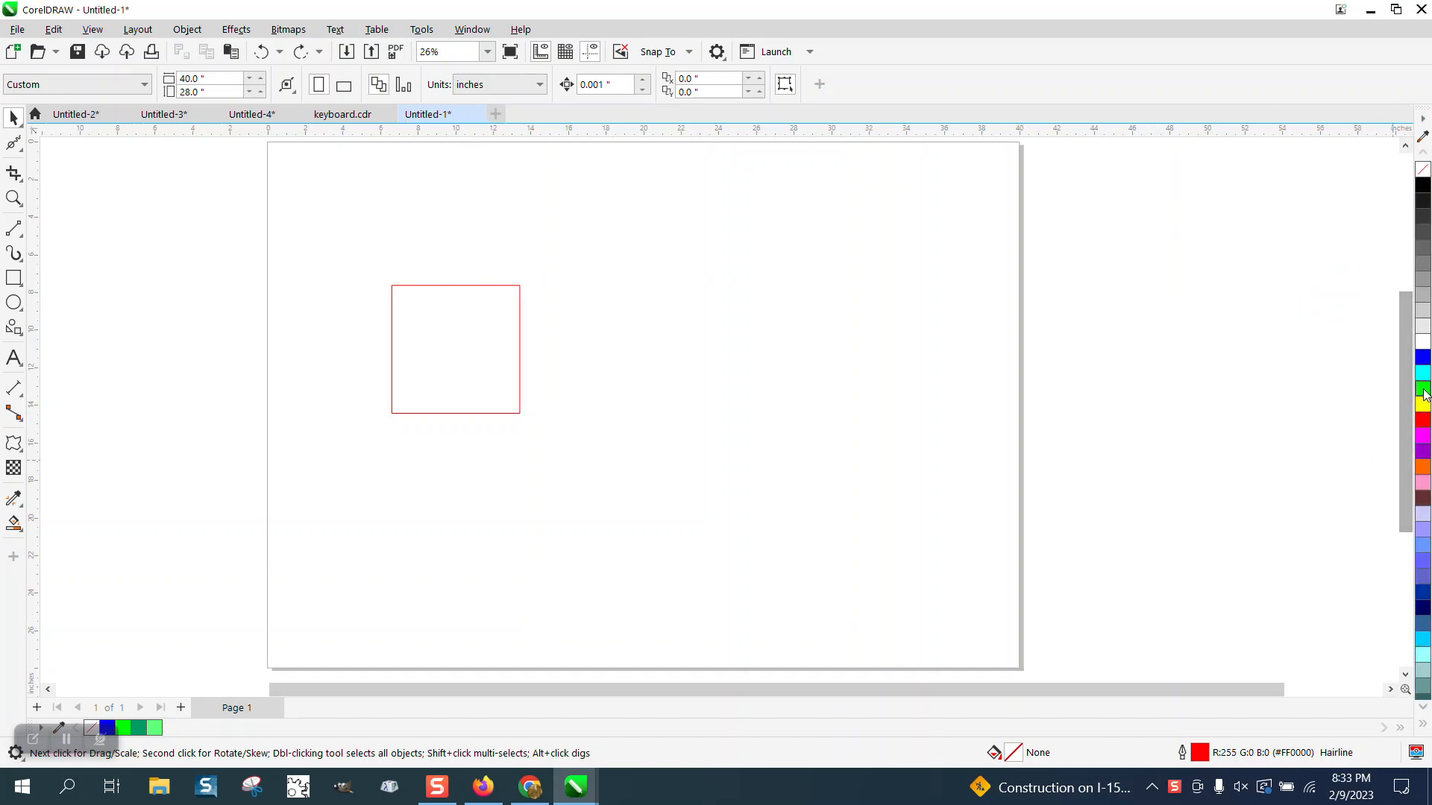
drag(484, 346, 675, 340)
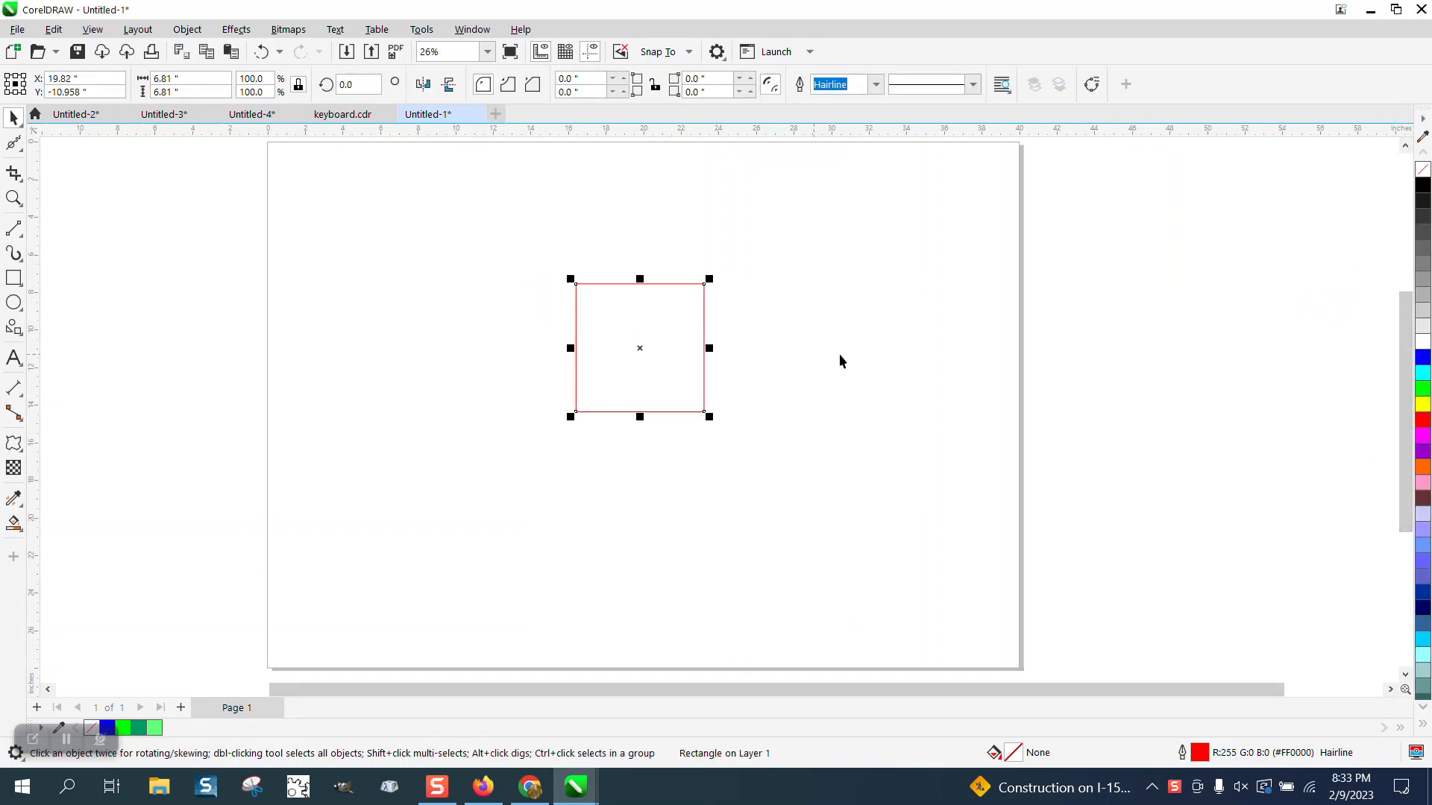
click(1421, 396)
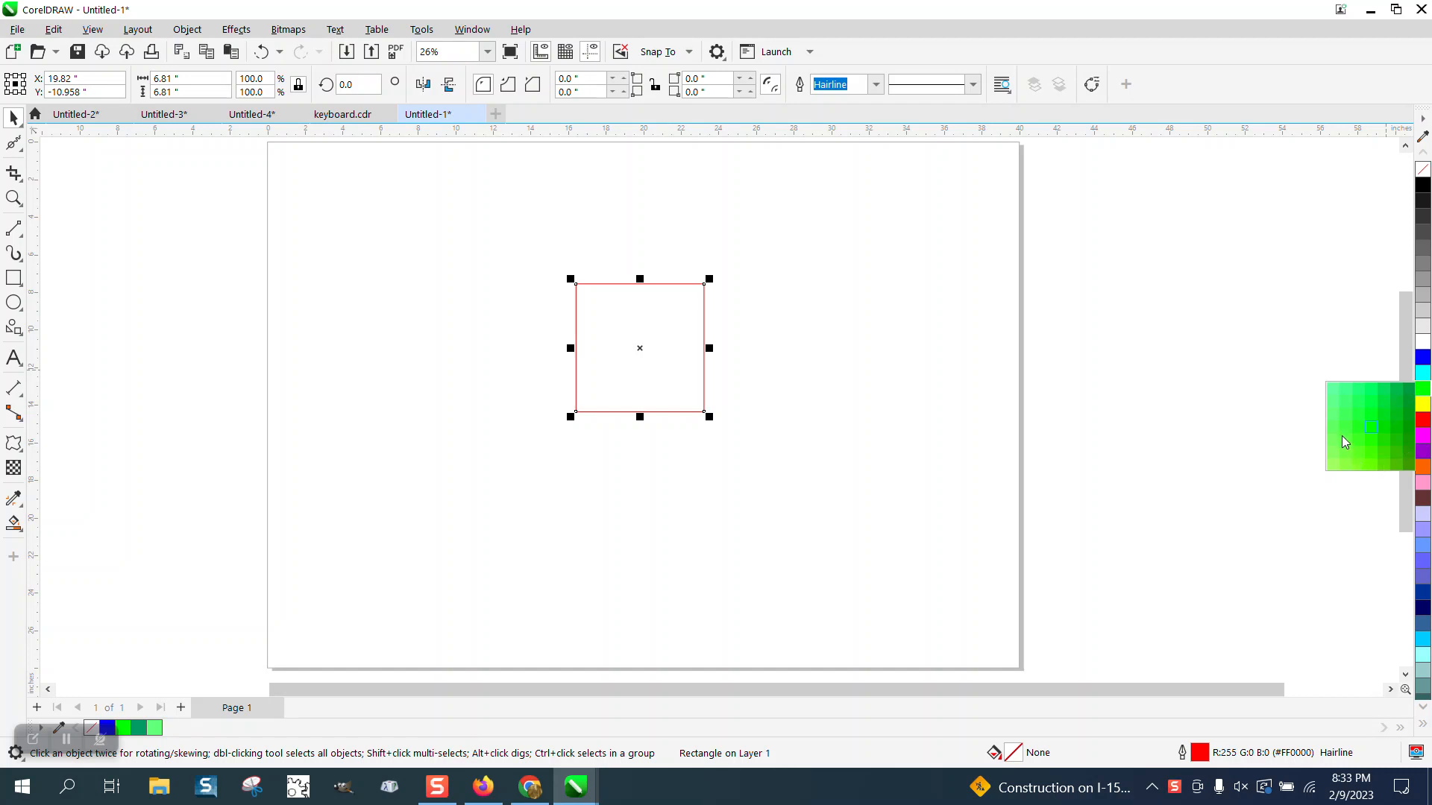
click(1371, 463)
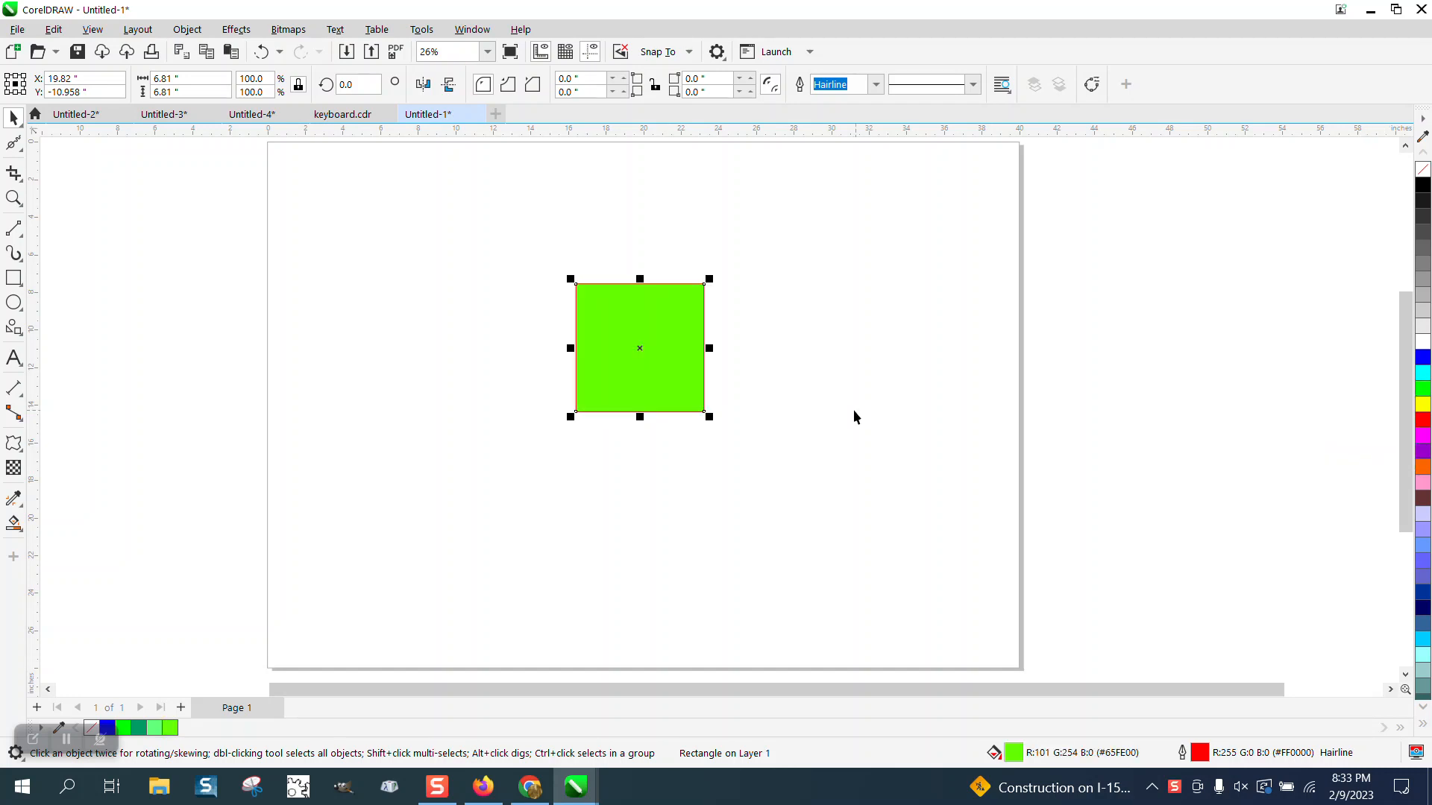
- Draw a rectangle about 9.9 by 5.8 inches beside the square and fill it with green #00FF00 from the RGB palette
click(14, 277)
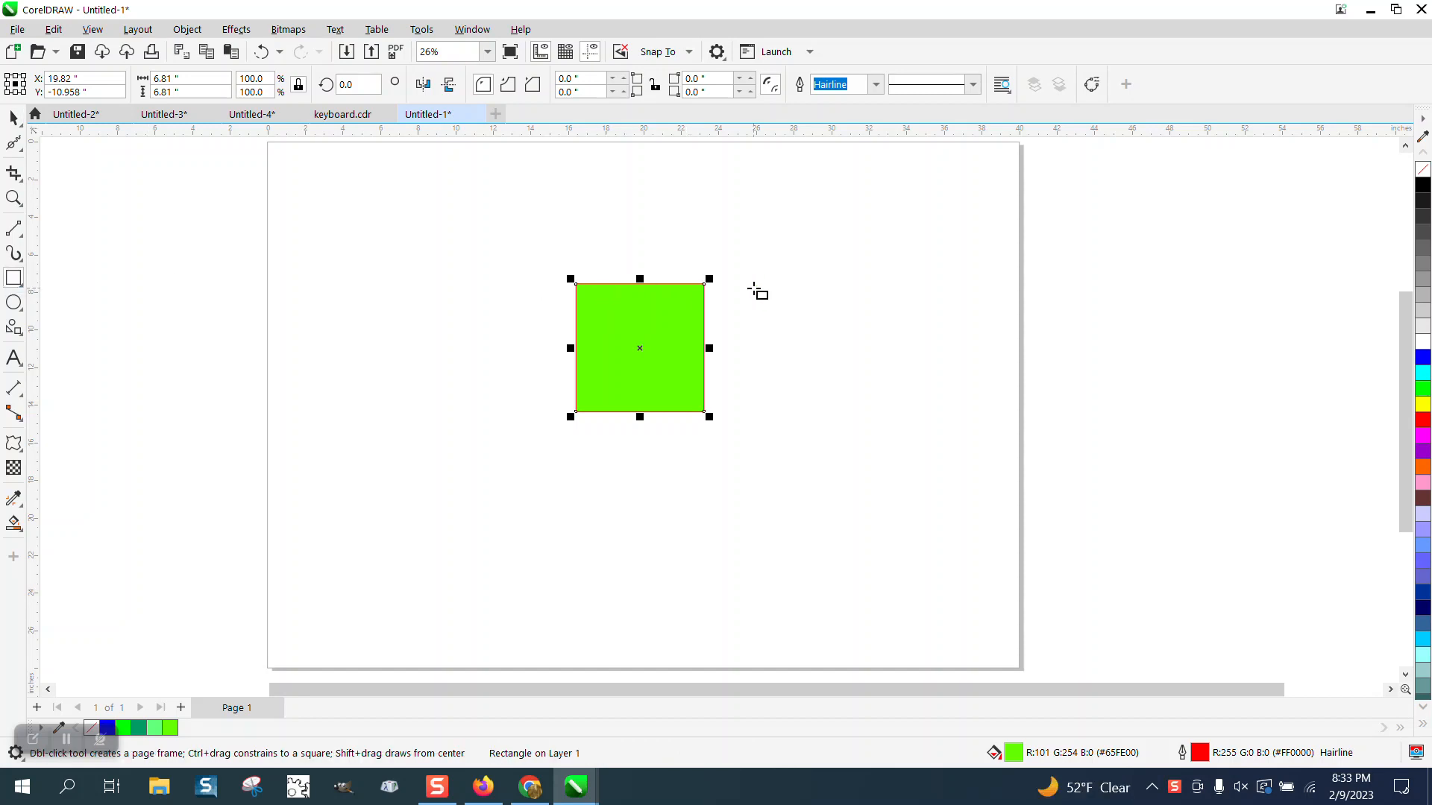
drag(731, 297, 918, 407)
click(1423, 388)
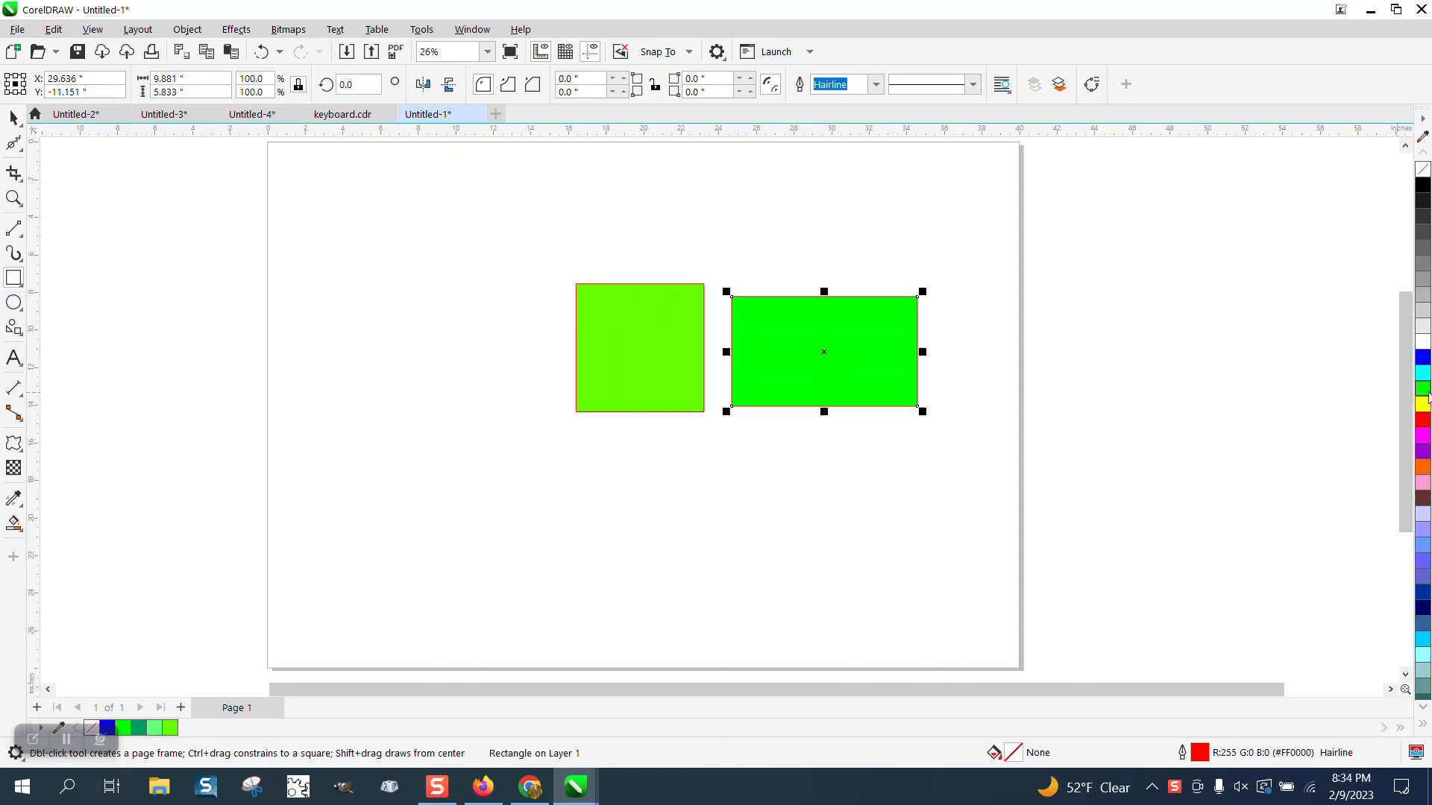
- Delete the lime green square and the green rectangle from the page
click(13, 117)
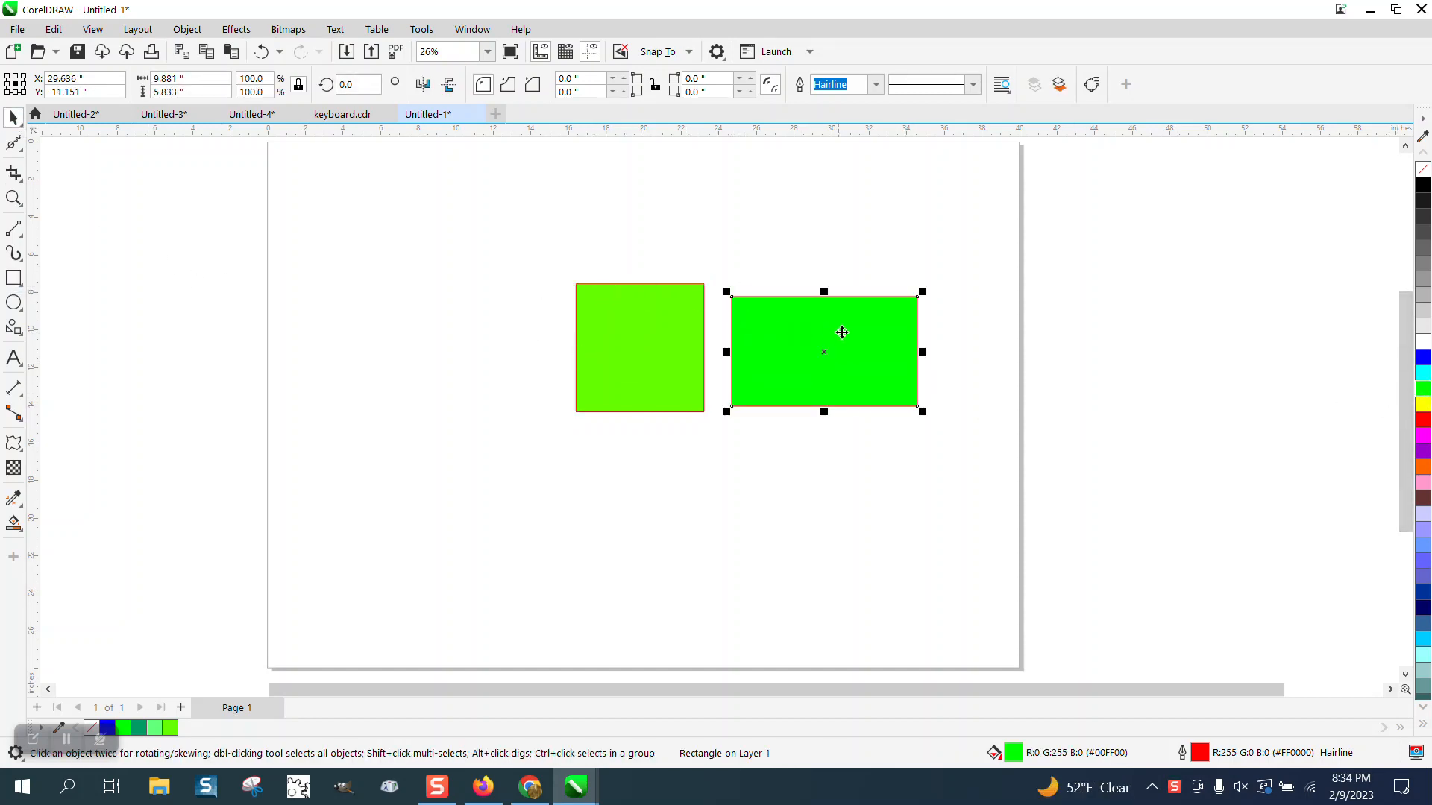
mouse_move(844, 332)
mouse_down()
mouse_move(771, 316)
mouse_move(851, 312)
mouse_up()
drag(555, 224, 1037, 444)
key(Delete)
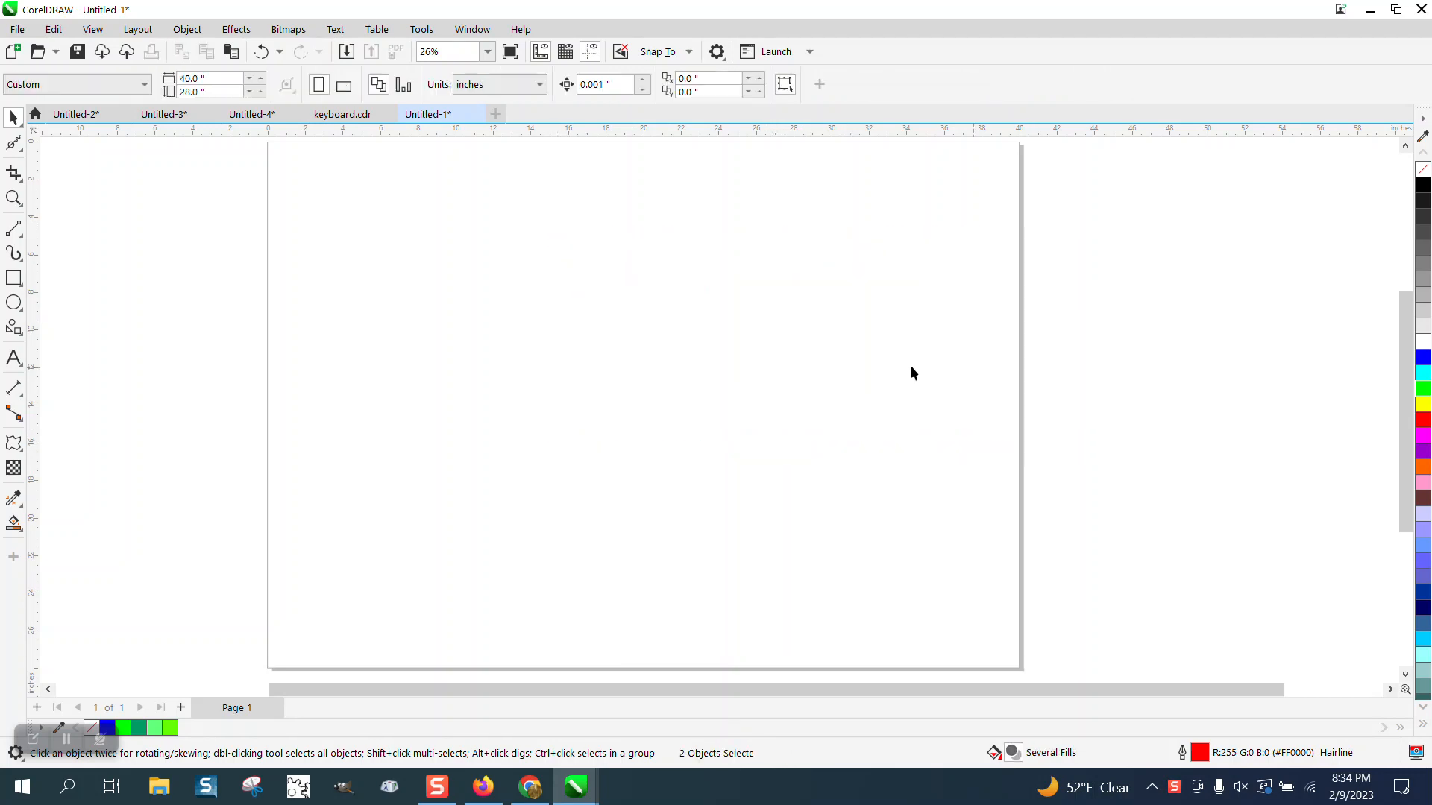
- Open the list of color palettes and show the custom BLUEGREEN palette alongside the RGB Palette
click(423, 29)
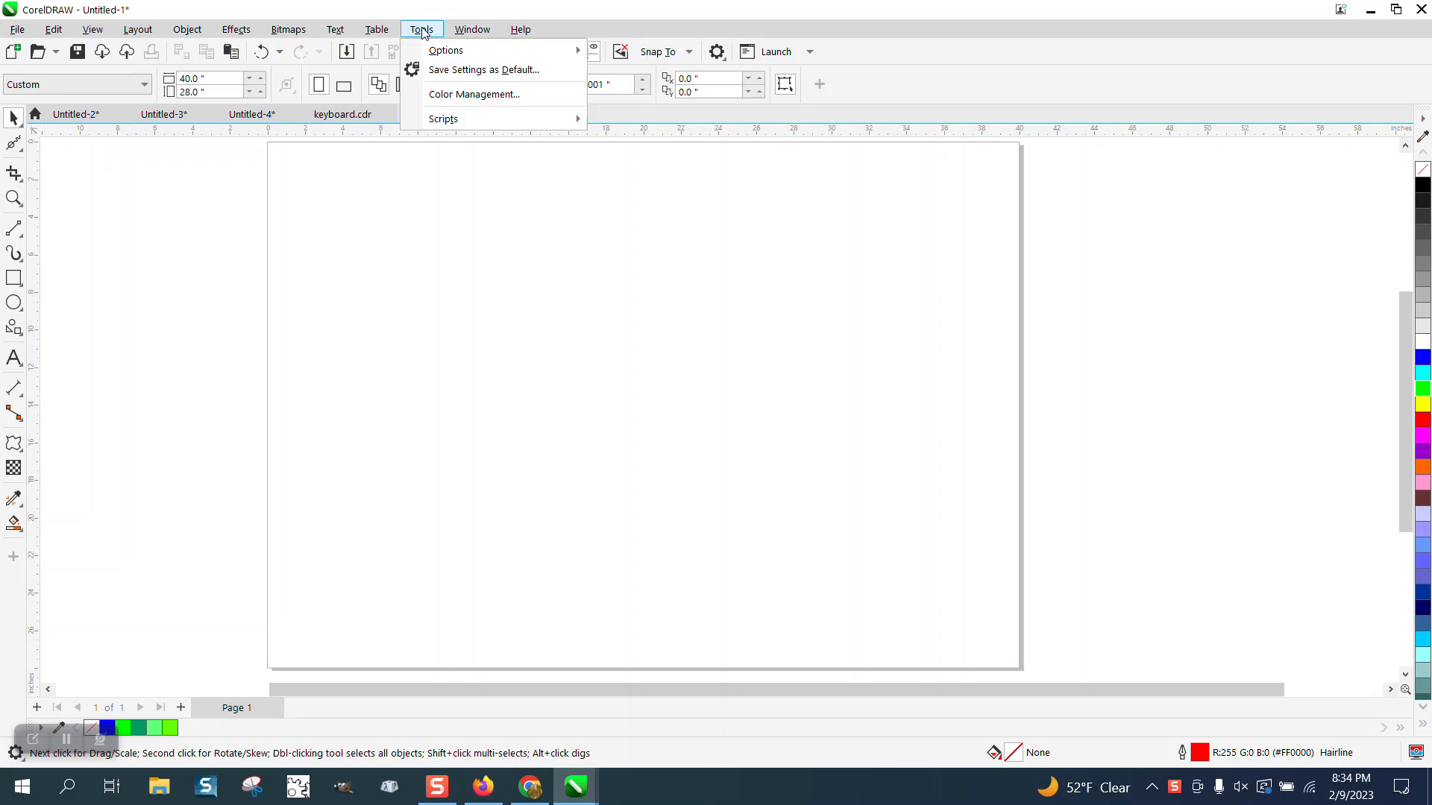
mouse_move(472, 30)
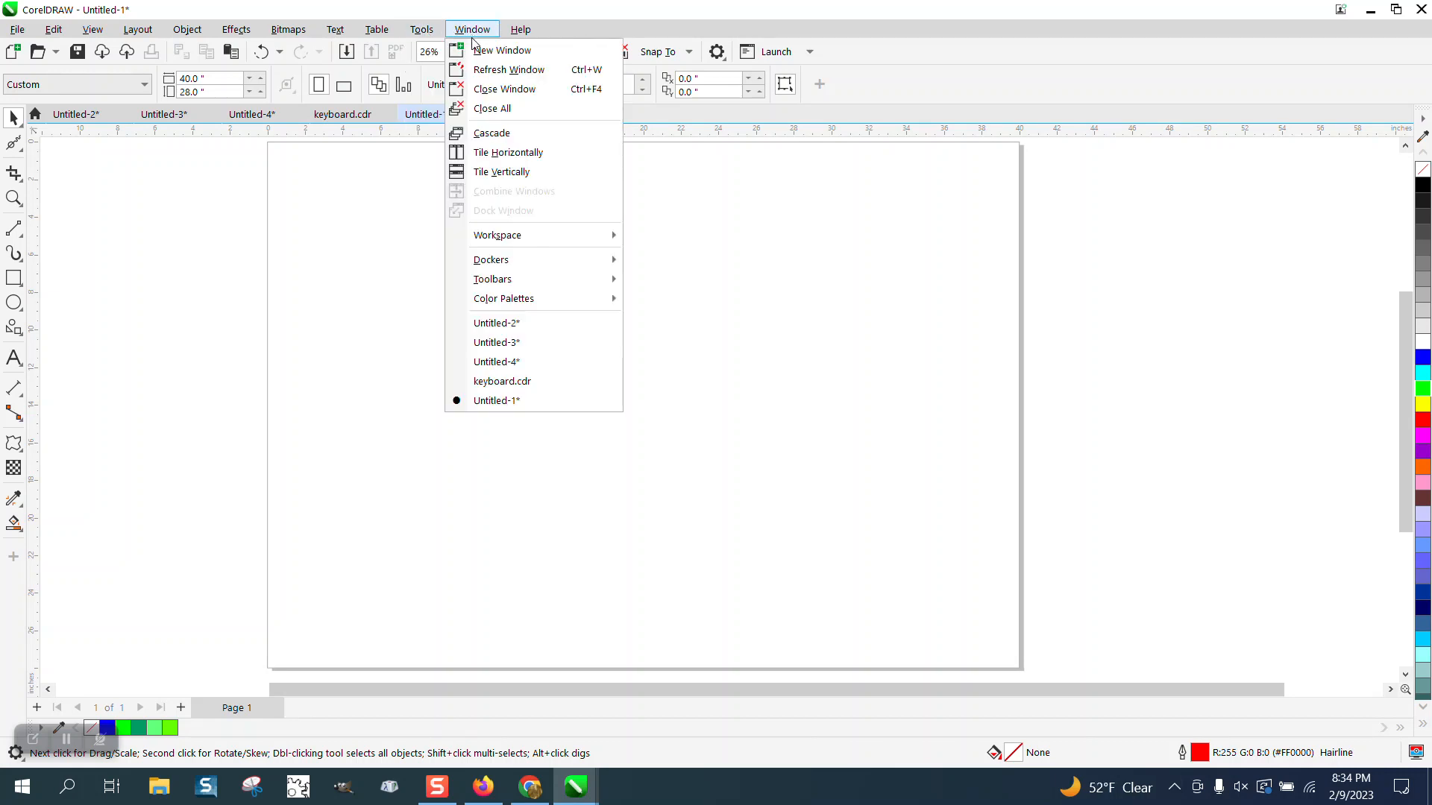
mouse_move(491, 283)
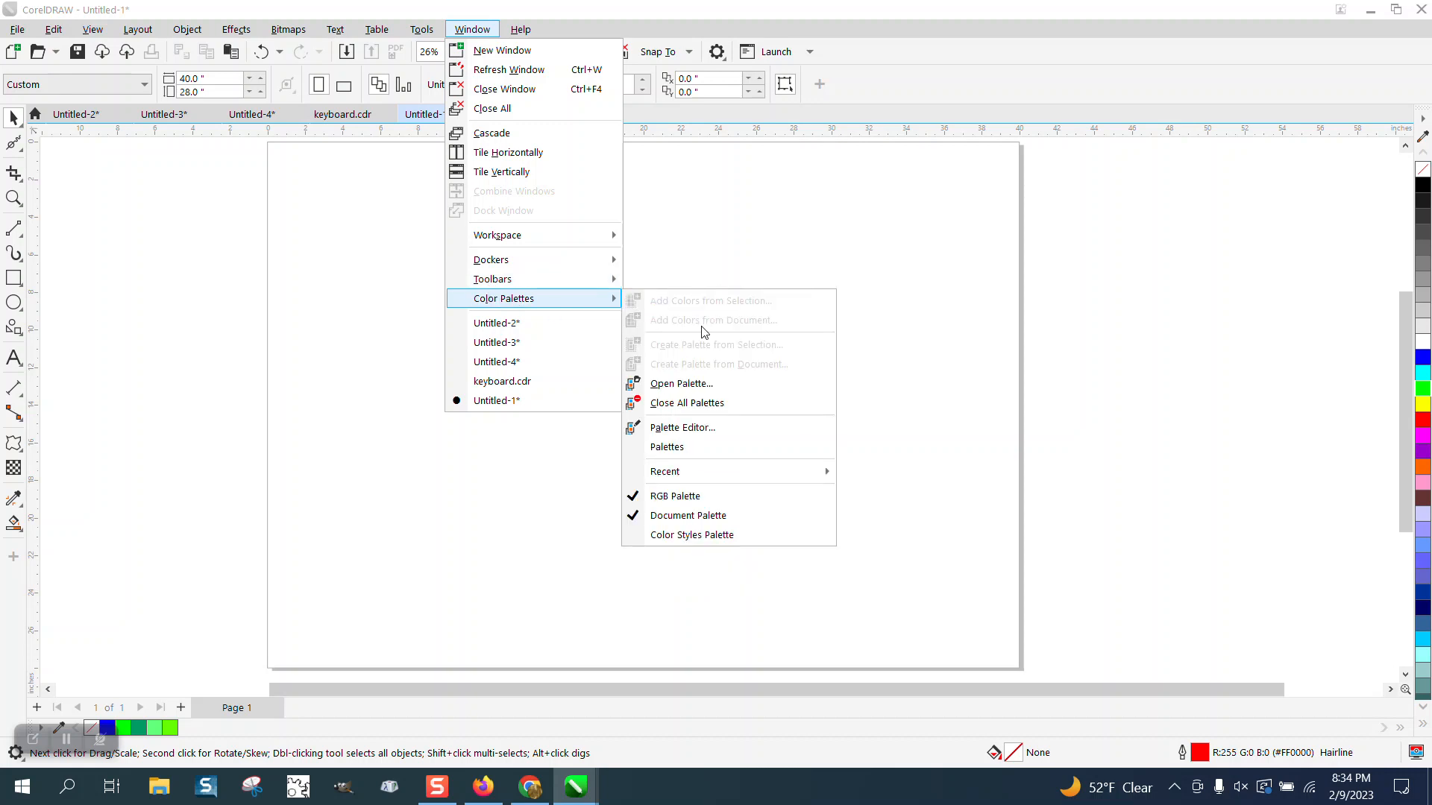
click(670, 447)
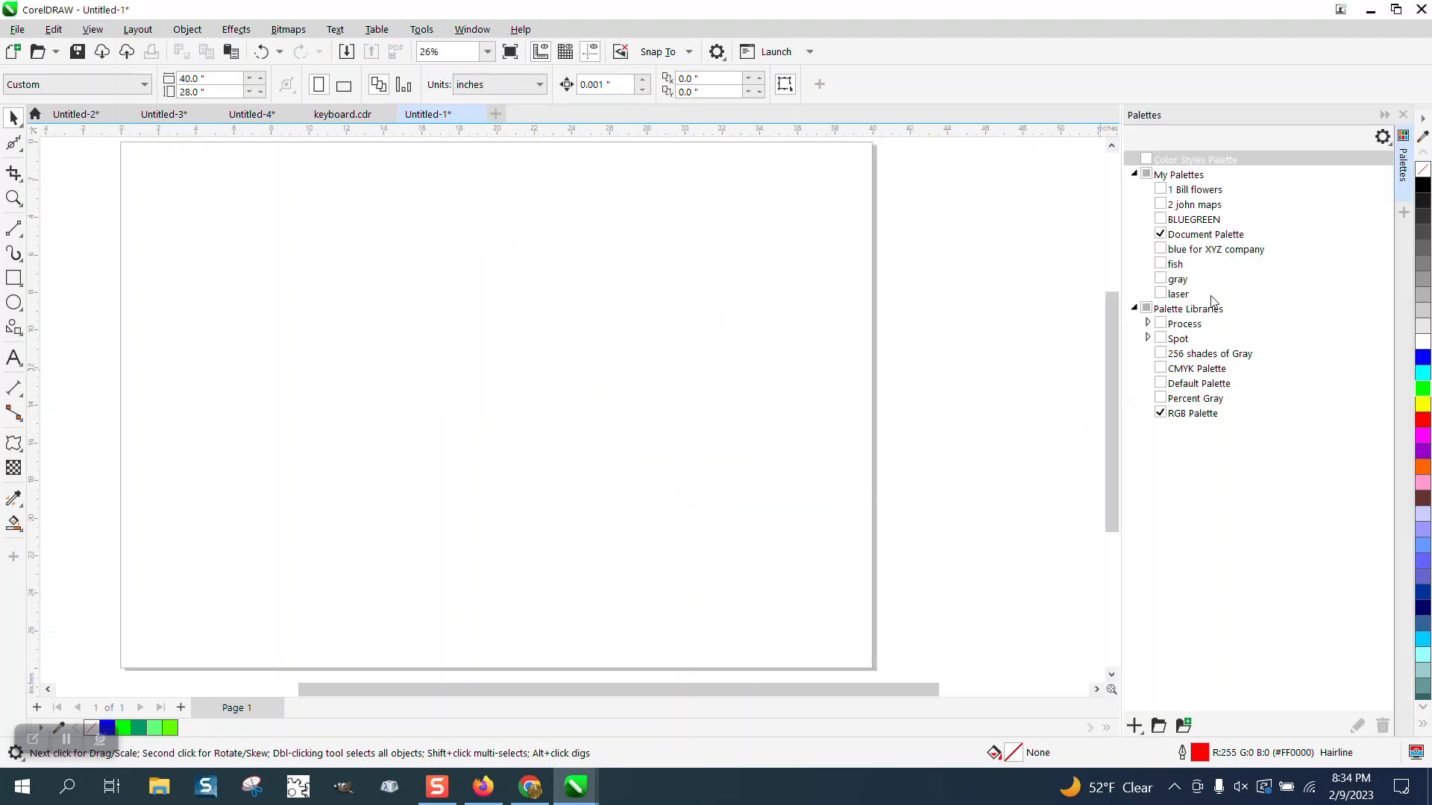
click(1160, 220)
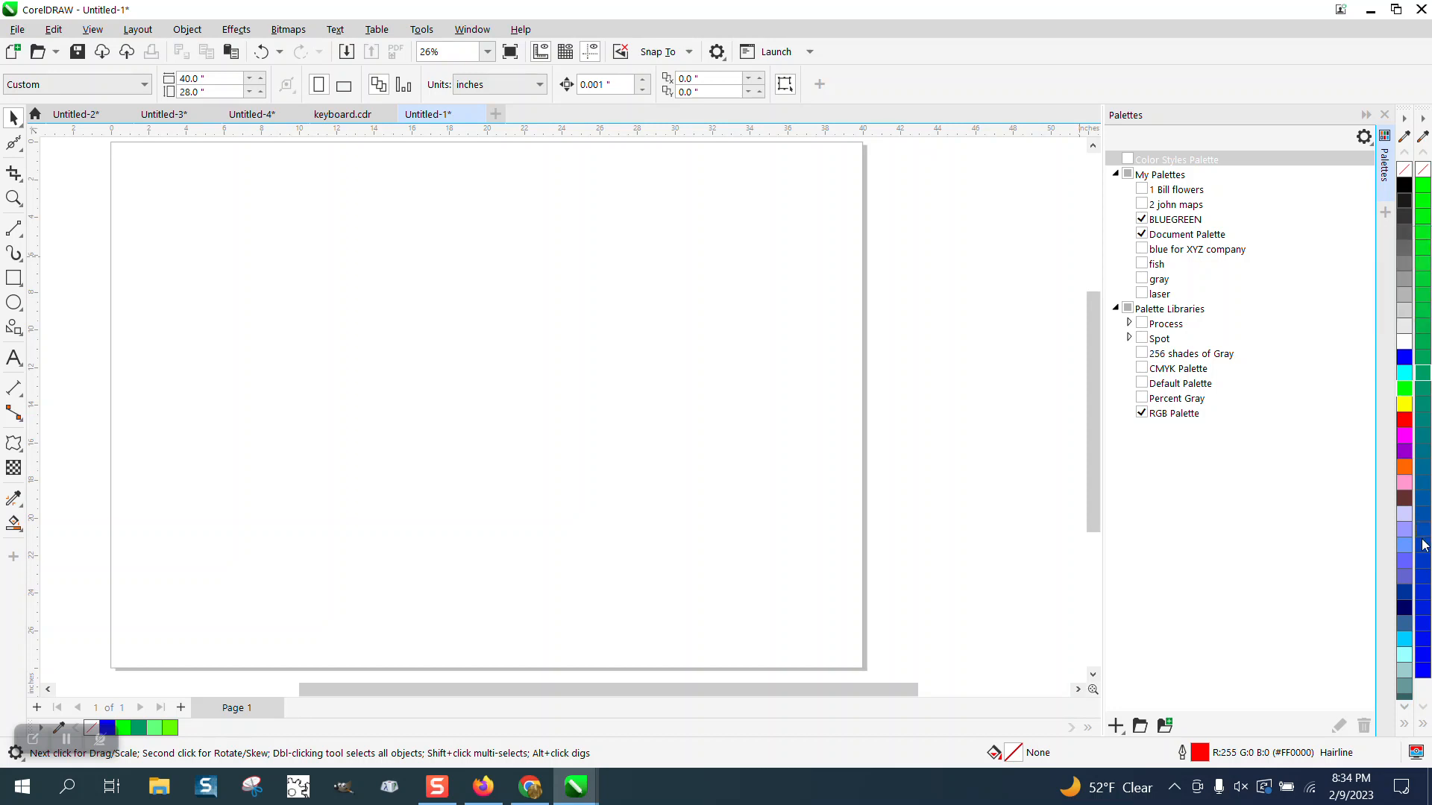
- Draw a circle about 4.96 inches wide and try BLUEGREEN fills on it, green #00DE21 and blue #003AC5
click(14, 302)
drag(631, 288, 531, 385)
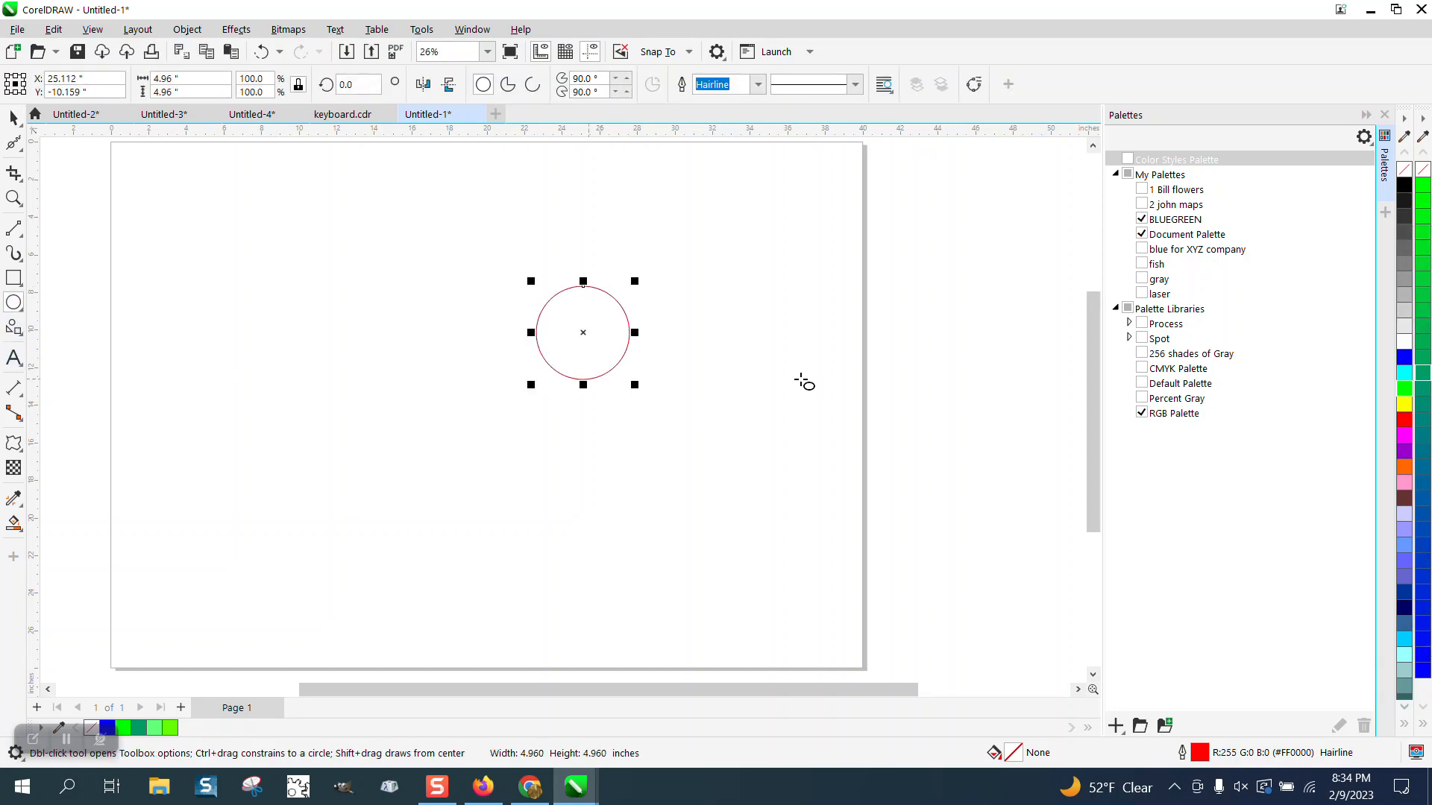
click(1423, 330)
click(1423, 249)
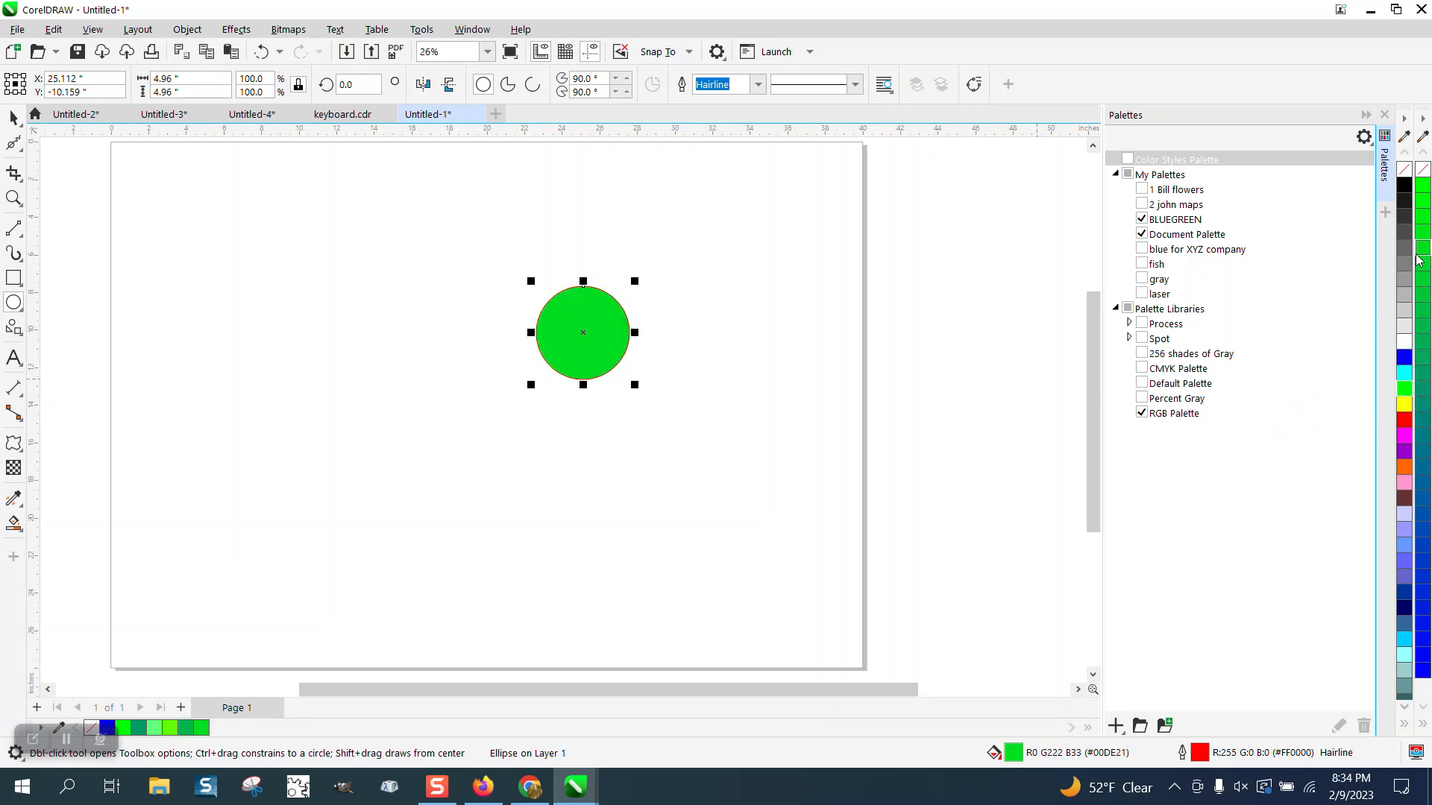
click(1423, 572)
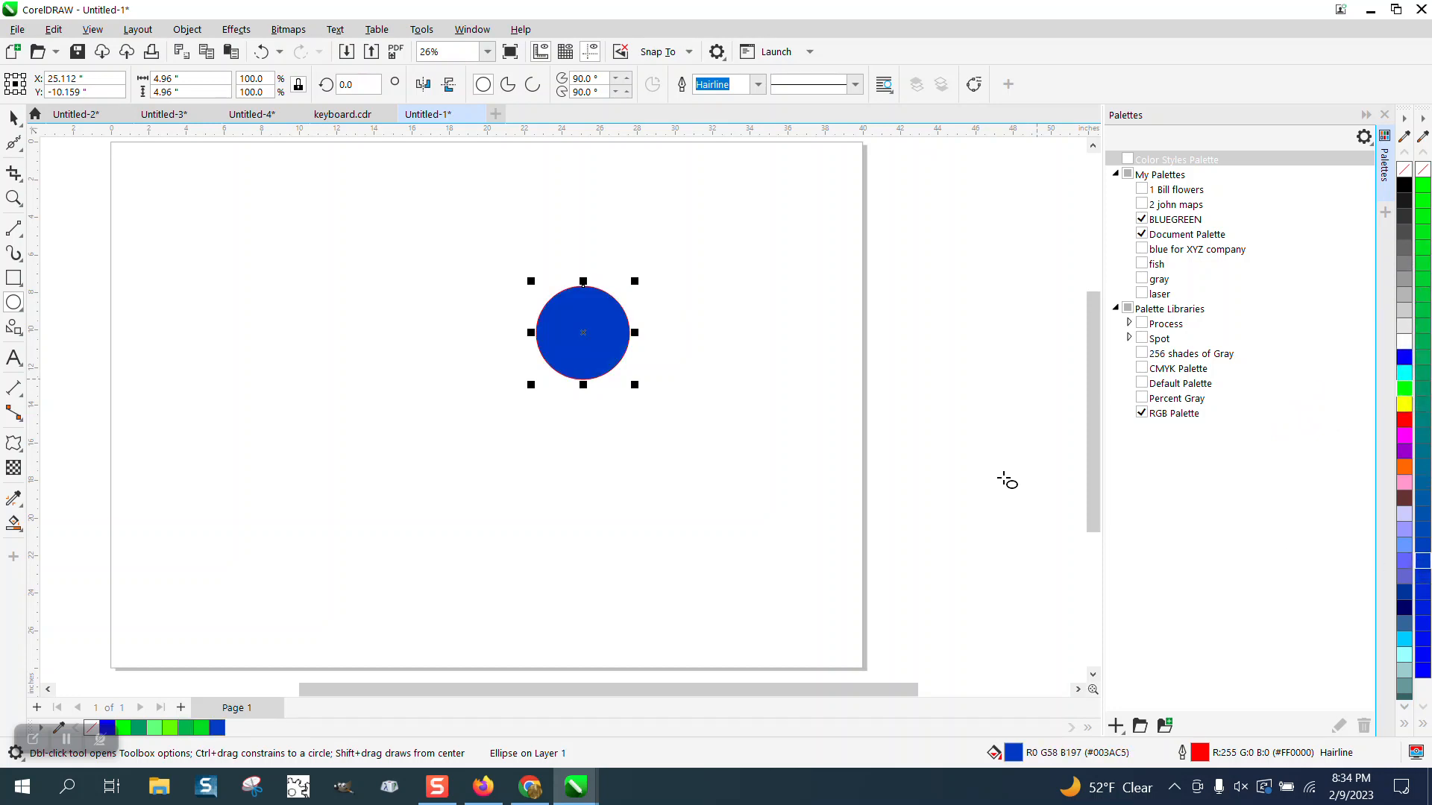
- Delete the blue circle from the page
click(14, 118)
drag(492, 248, 751, 403)
key(Delete)
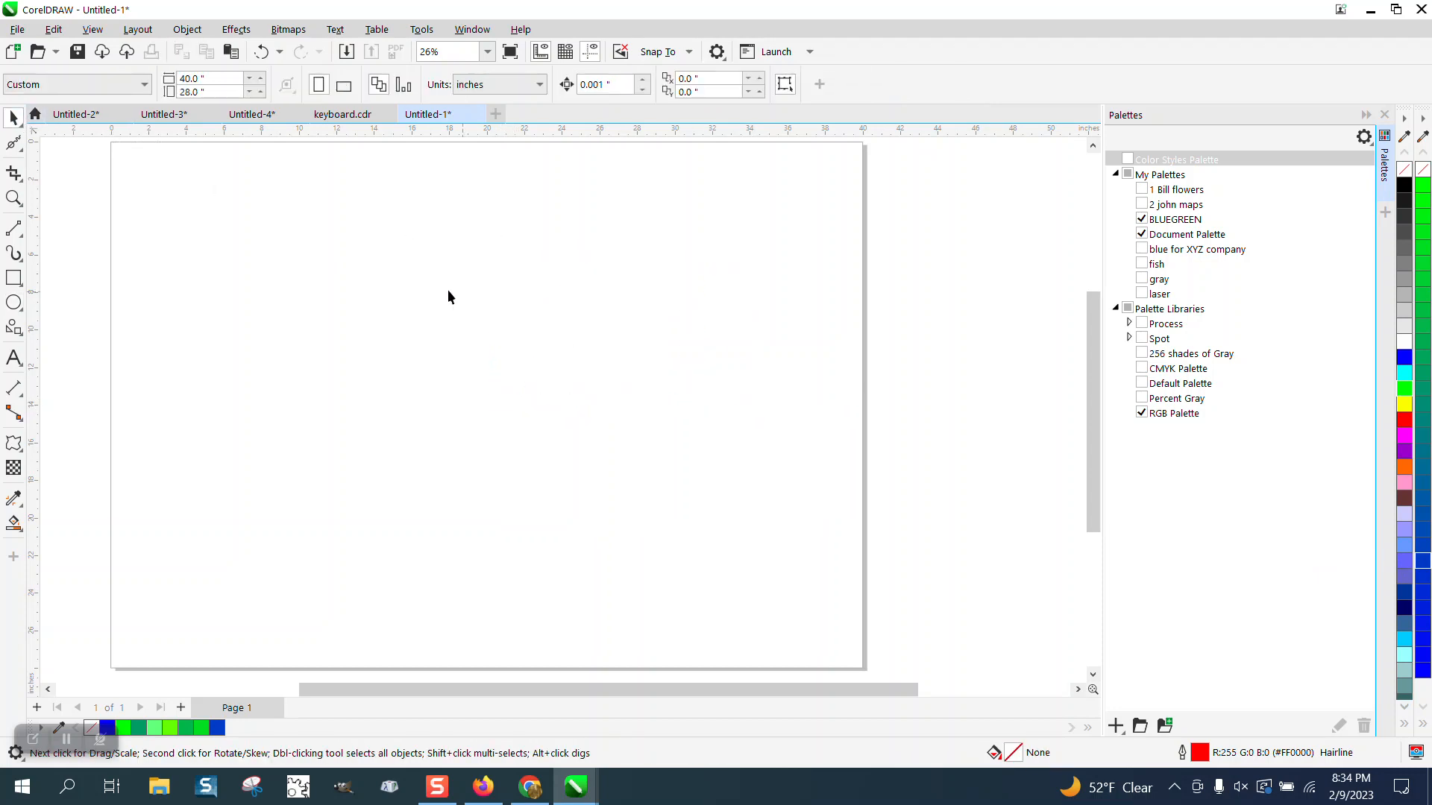
- Draw a square about 3.65 inches wide, move it near the page's right edge, and place a level copy near the left edge
click(14, 277)
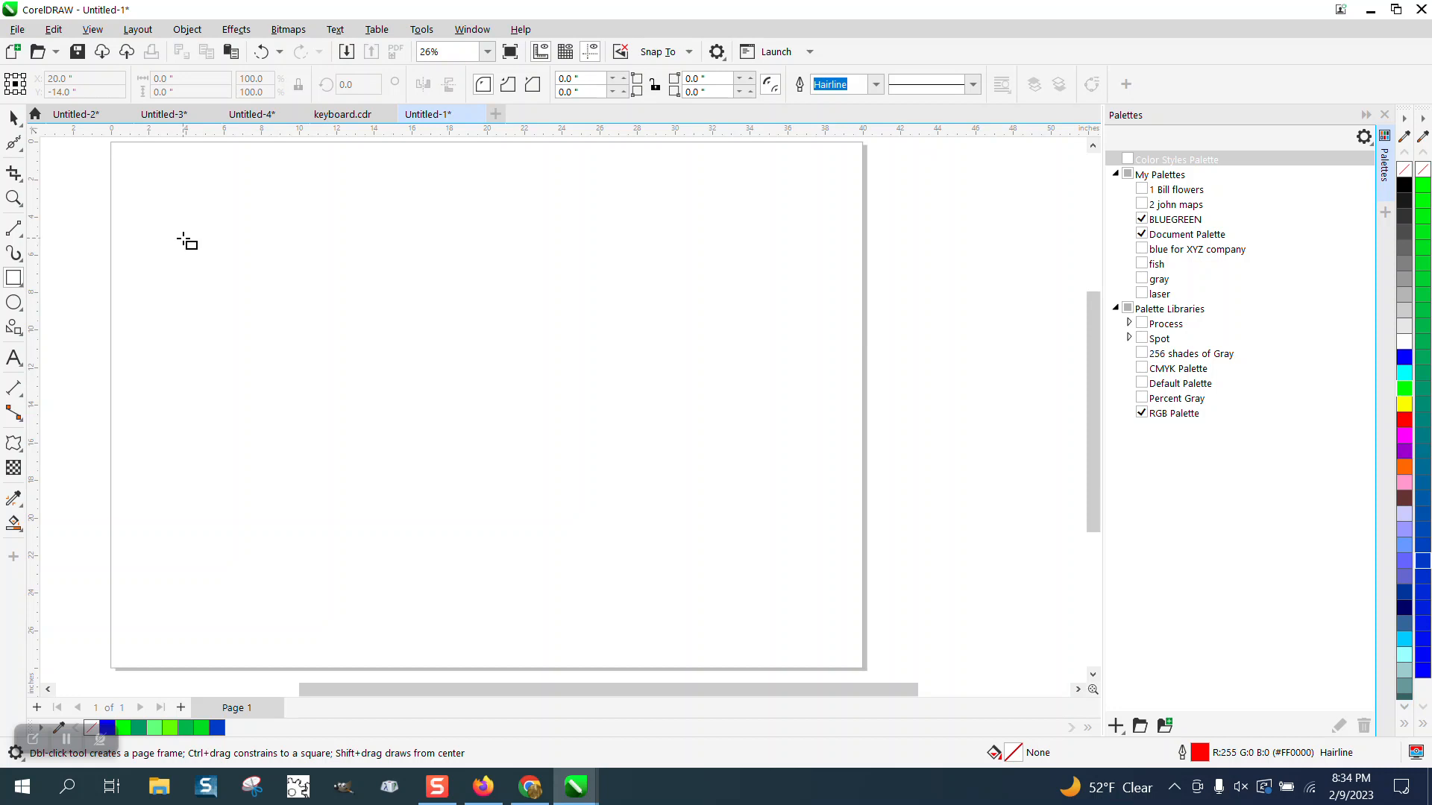
drag(178, 231, 169, 299)
click(12, 115)
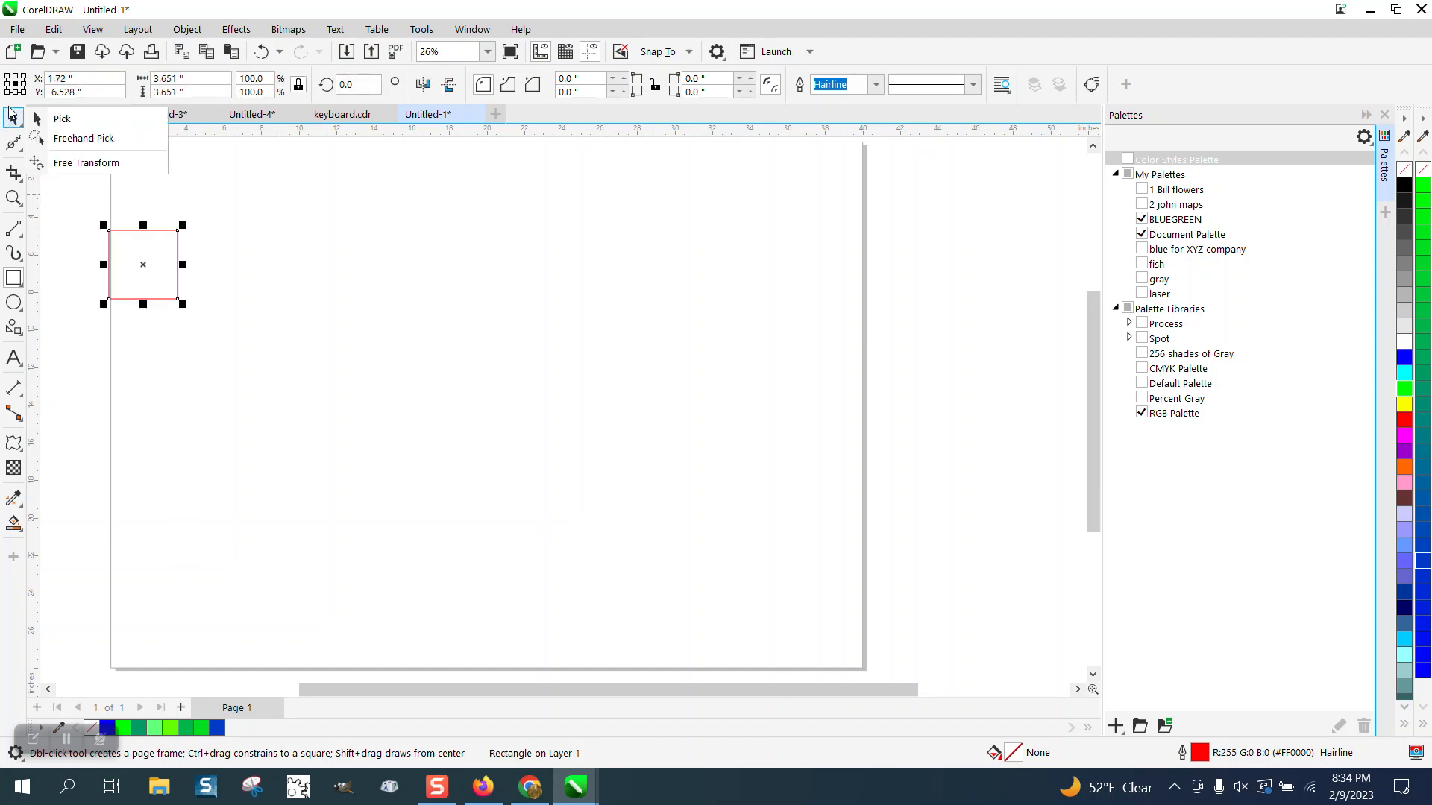
click(18, 147)
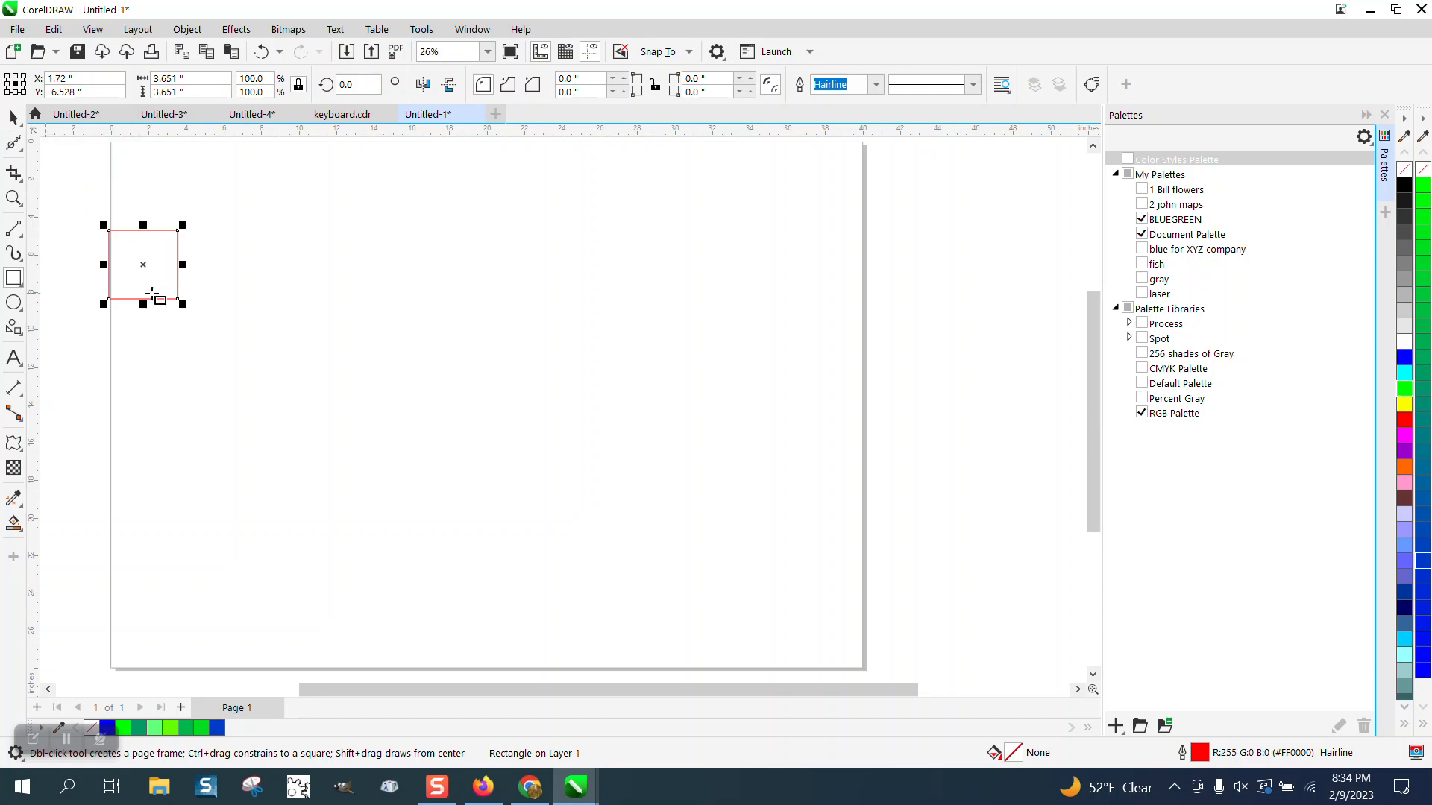
drag(144, 265, 807, 275)
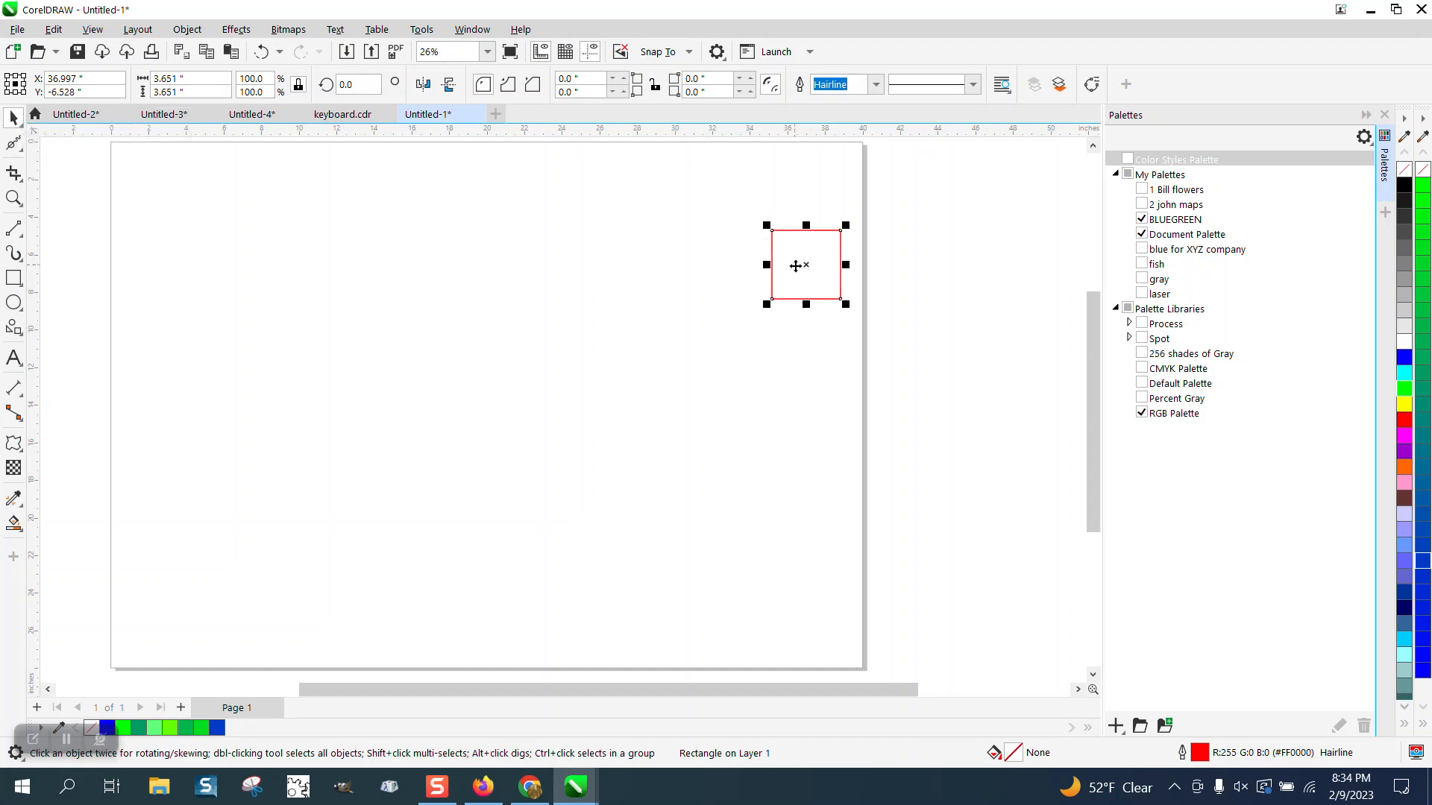
drag(807, 258, 183, 259)
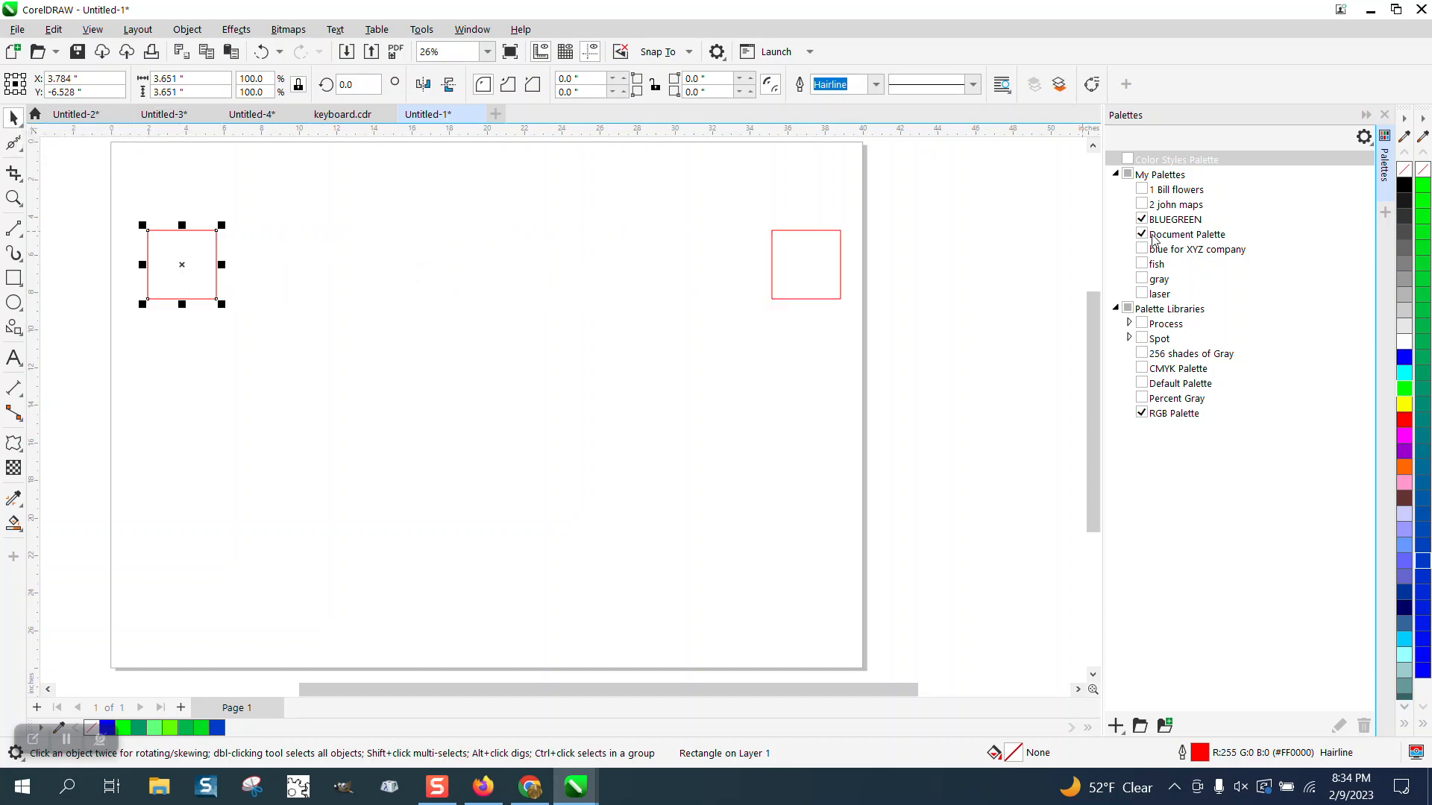
- Fill the left square with green #00FF00 and the right square with yellow #FFFF00, and remove both outlines
click(1404, 388)
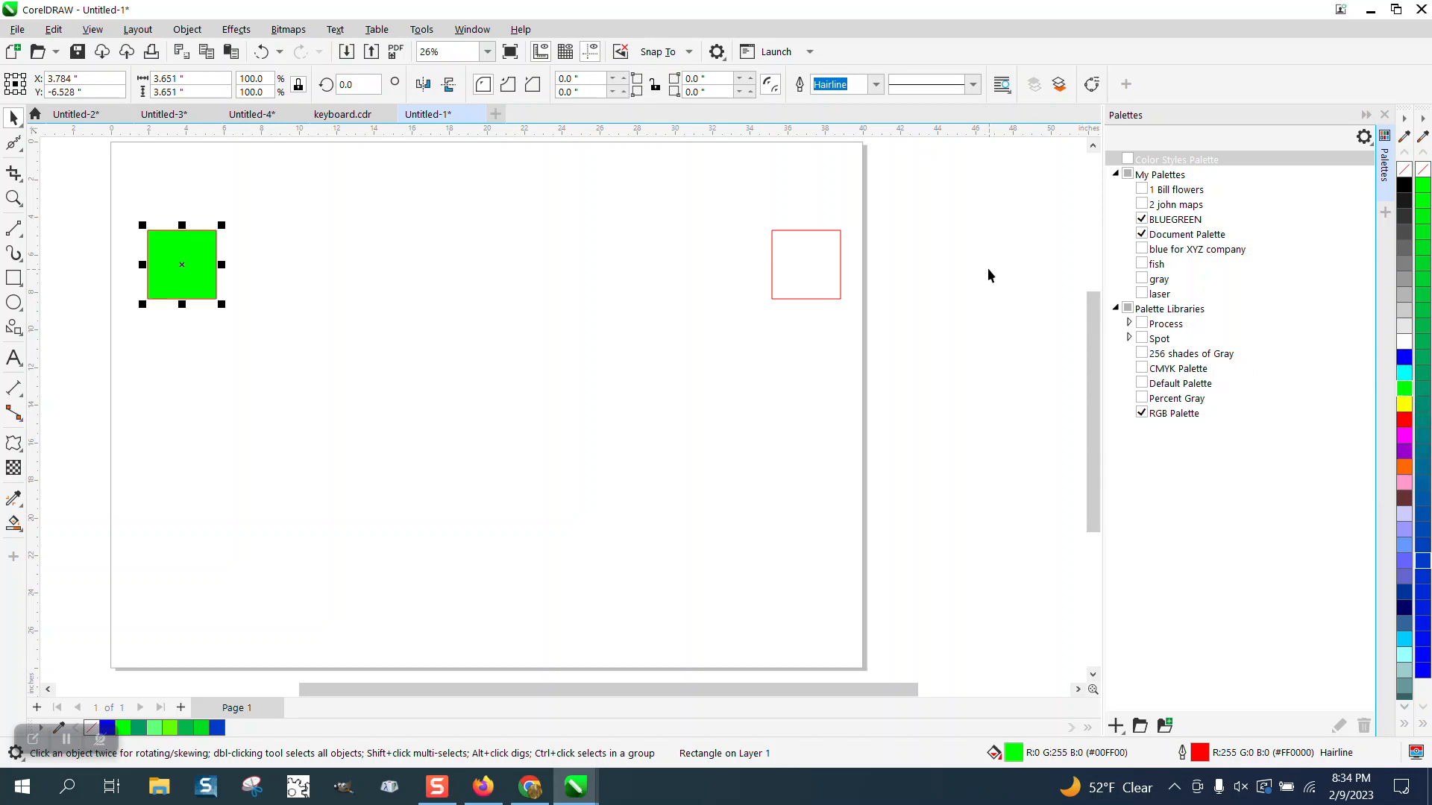
click(818, 253)
click(1404, 404)
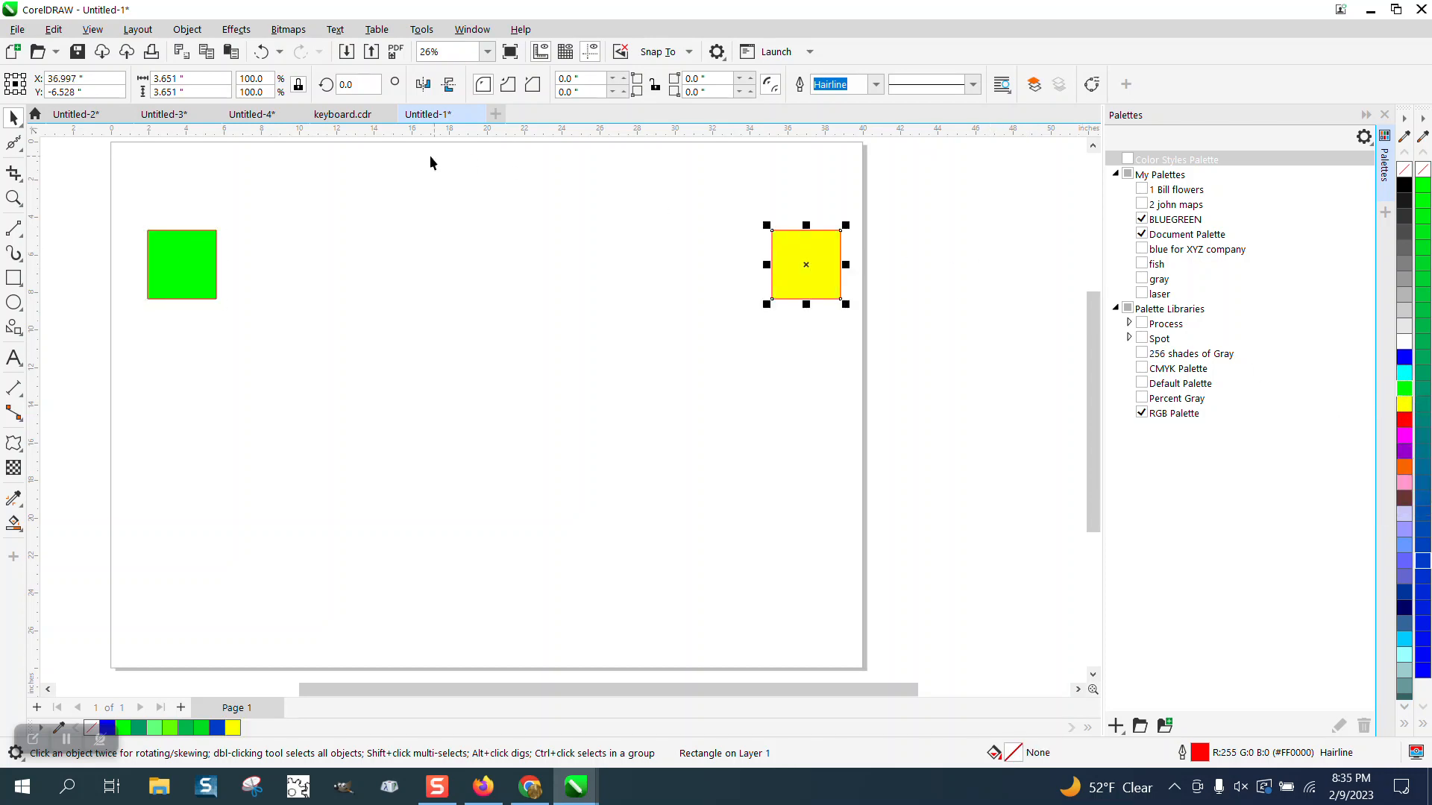
drag(112, 209, 847, 325)
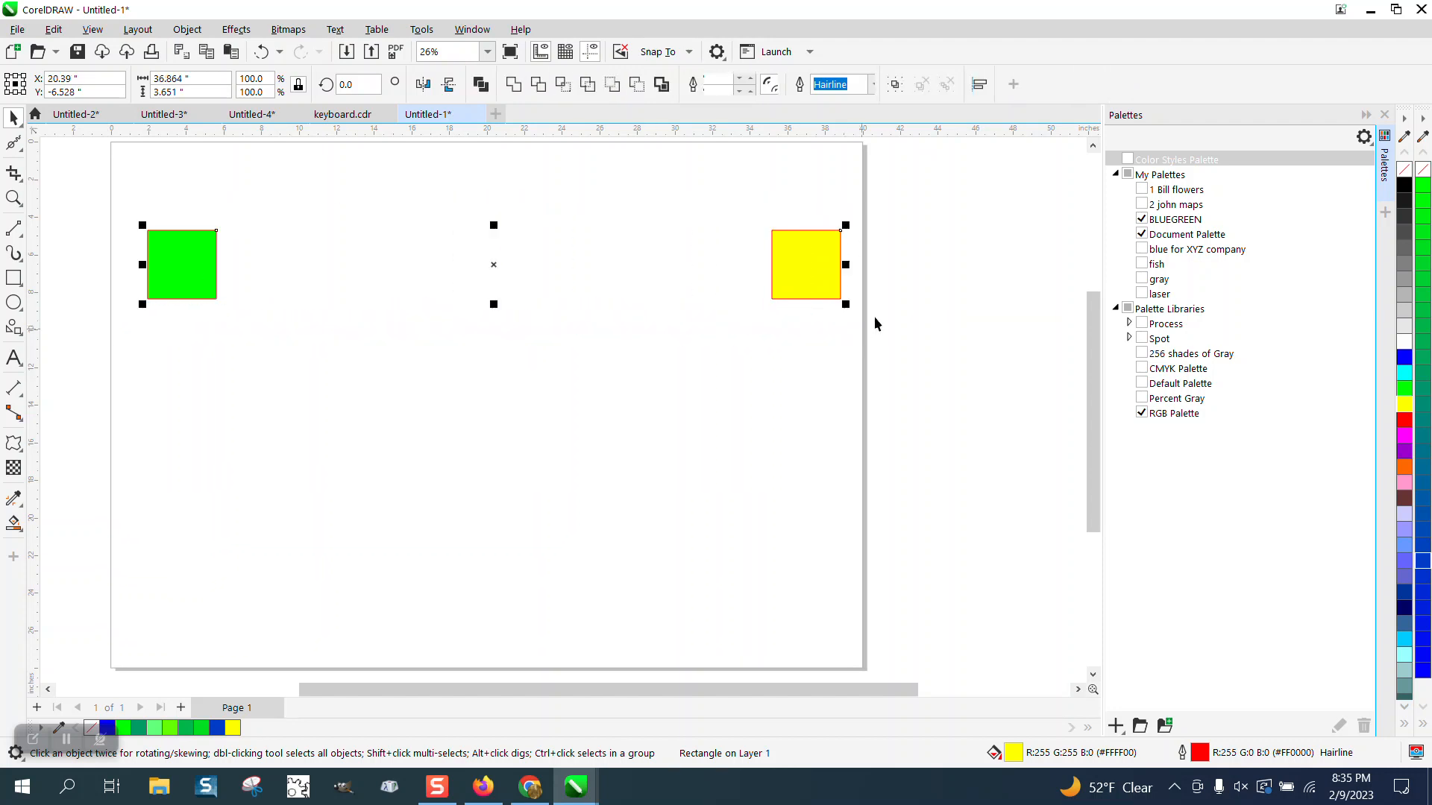
right_click(1423, 172)
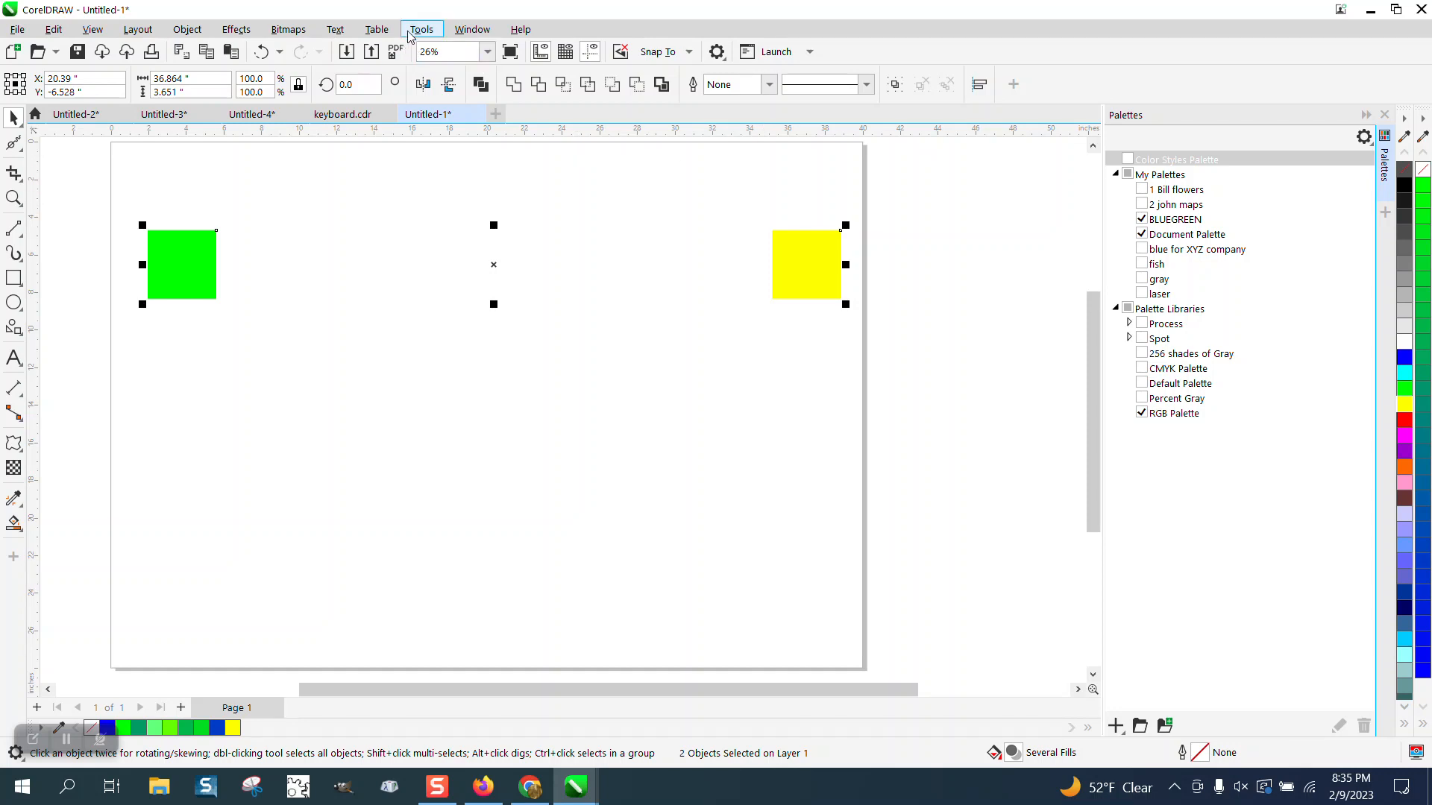
- Blend the green and yellow squares with 20 steps, and close the blend settings
click(236, 29)
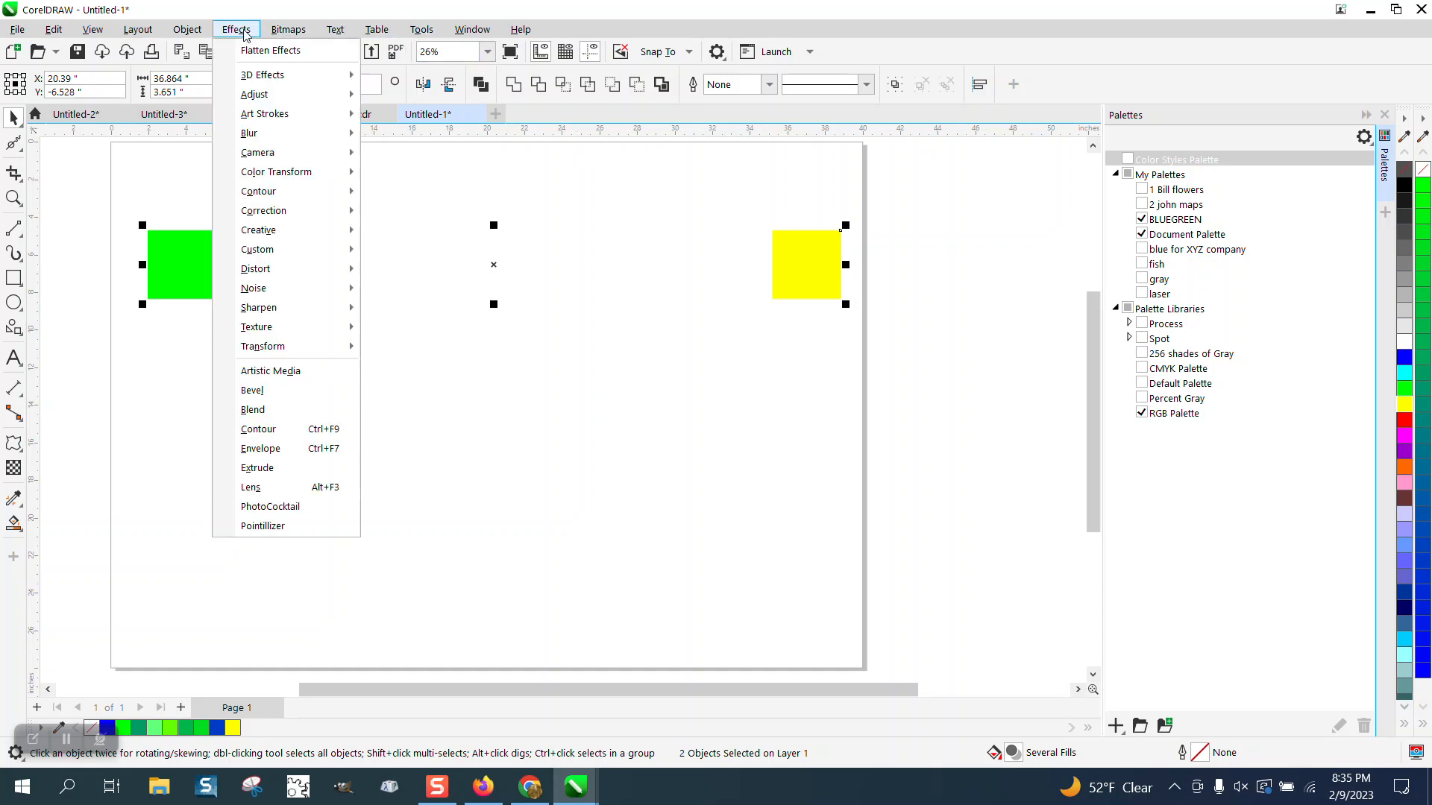
click(290, 410)
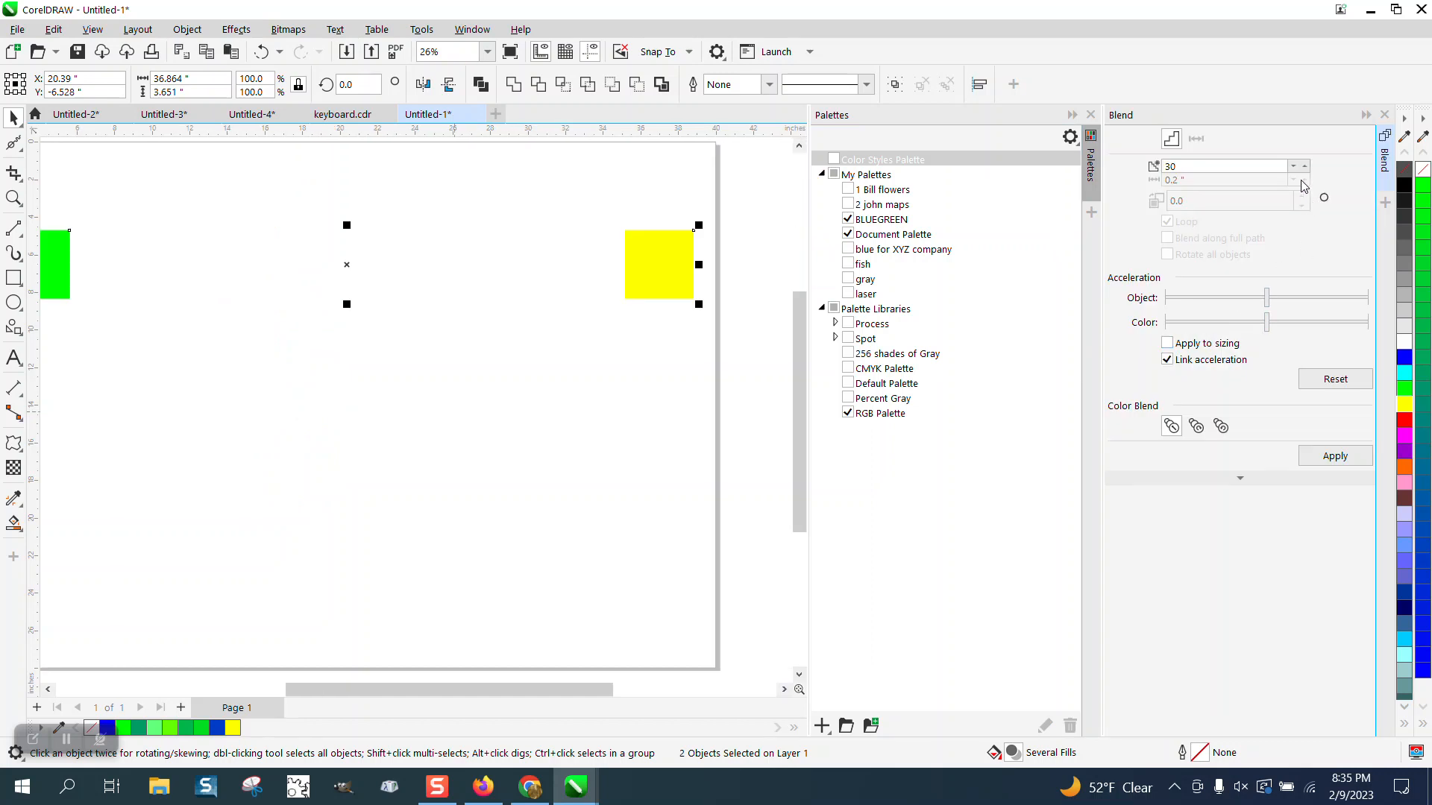
text(20)
click(1330, 456)
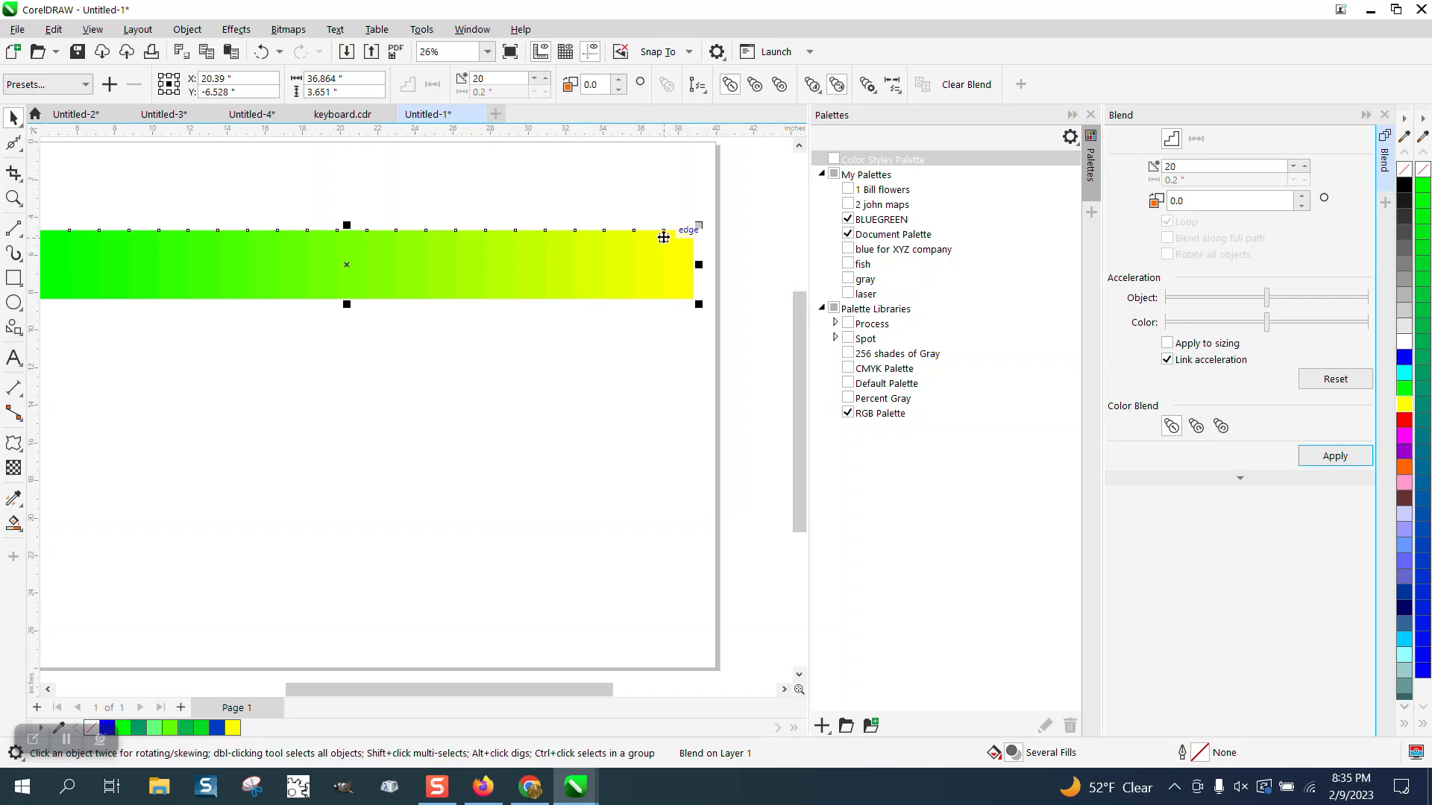
click(654, 354)
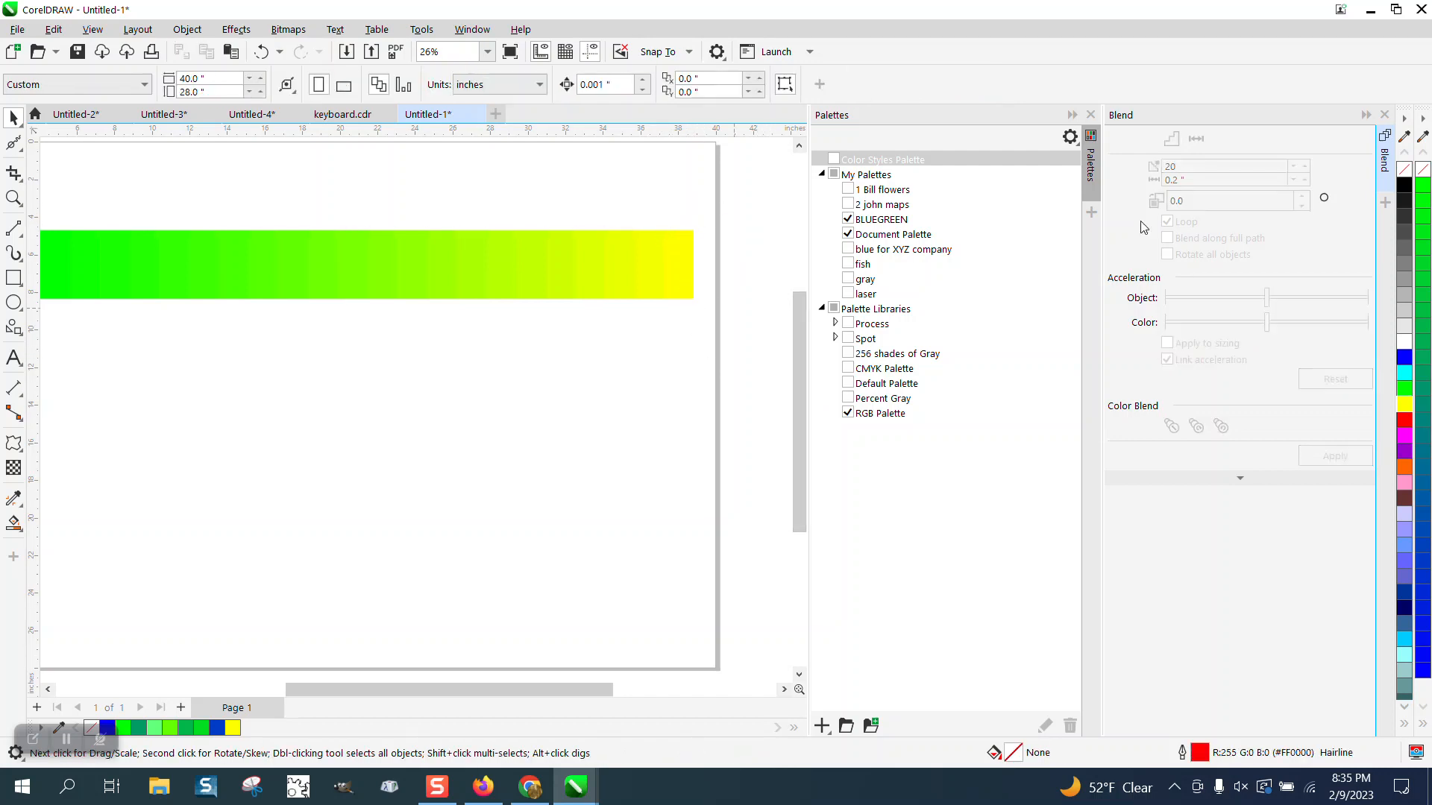
click(1384, 114)
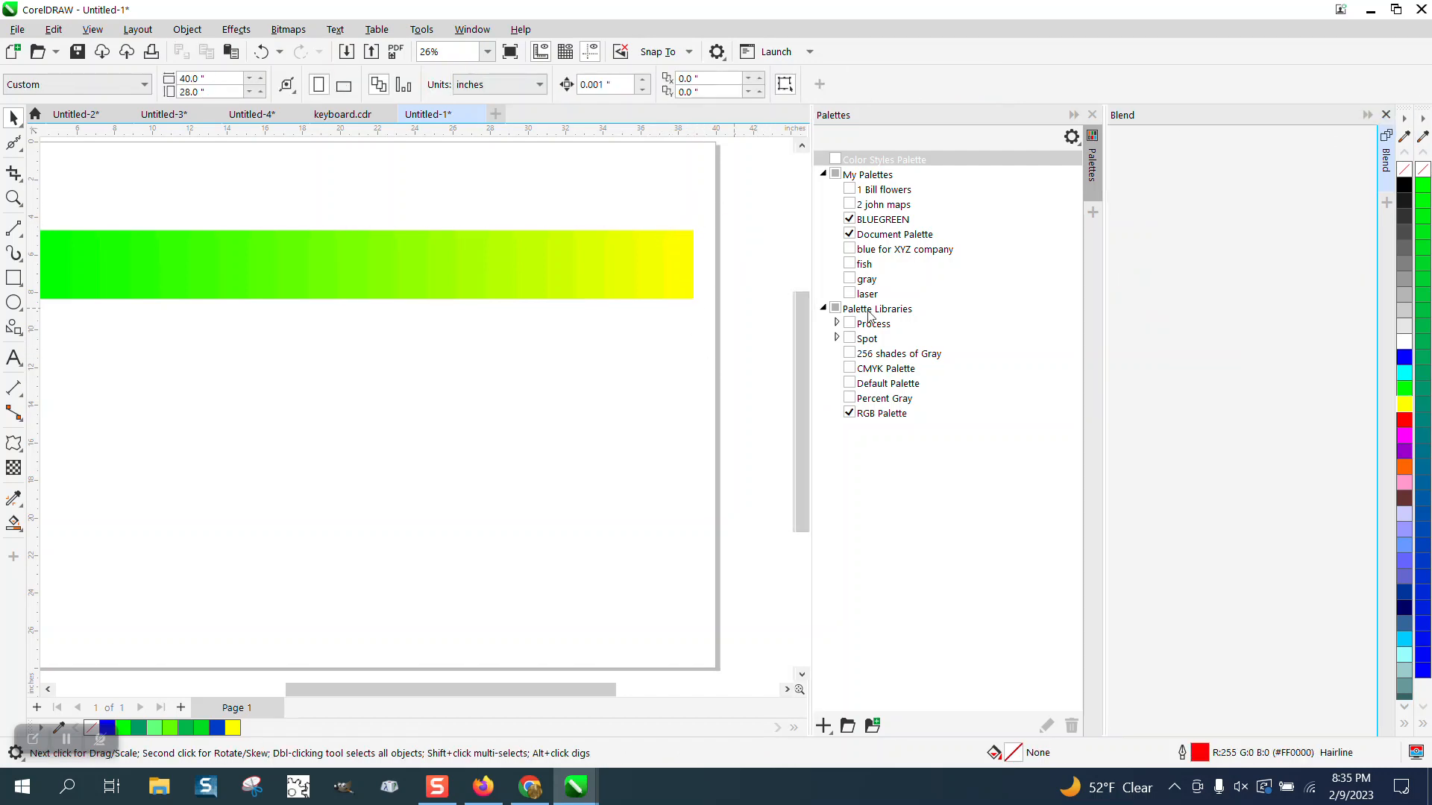
- Break the green-to-yellow blend apart
click(495, 293)
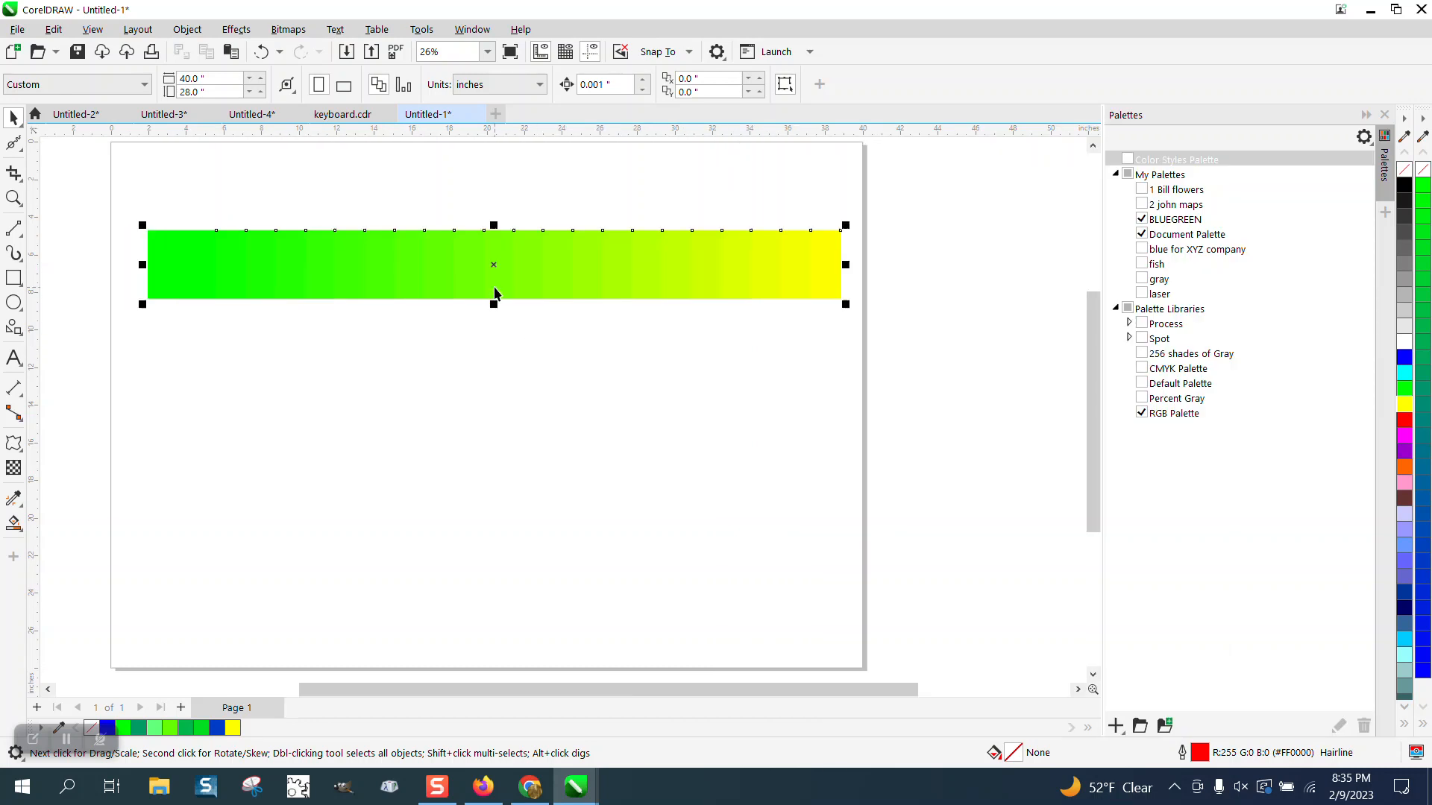
click(187, 31)
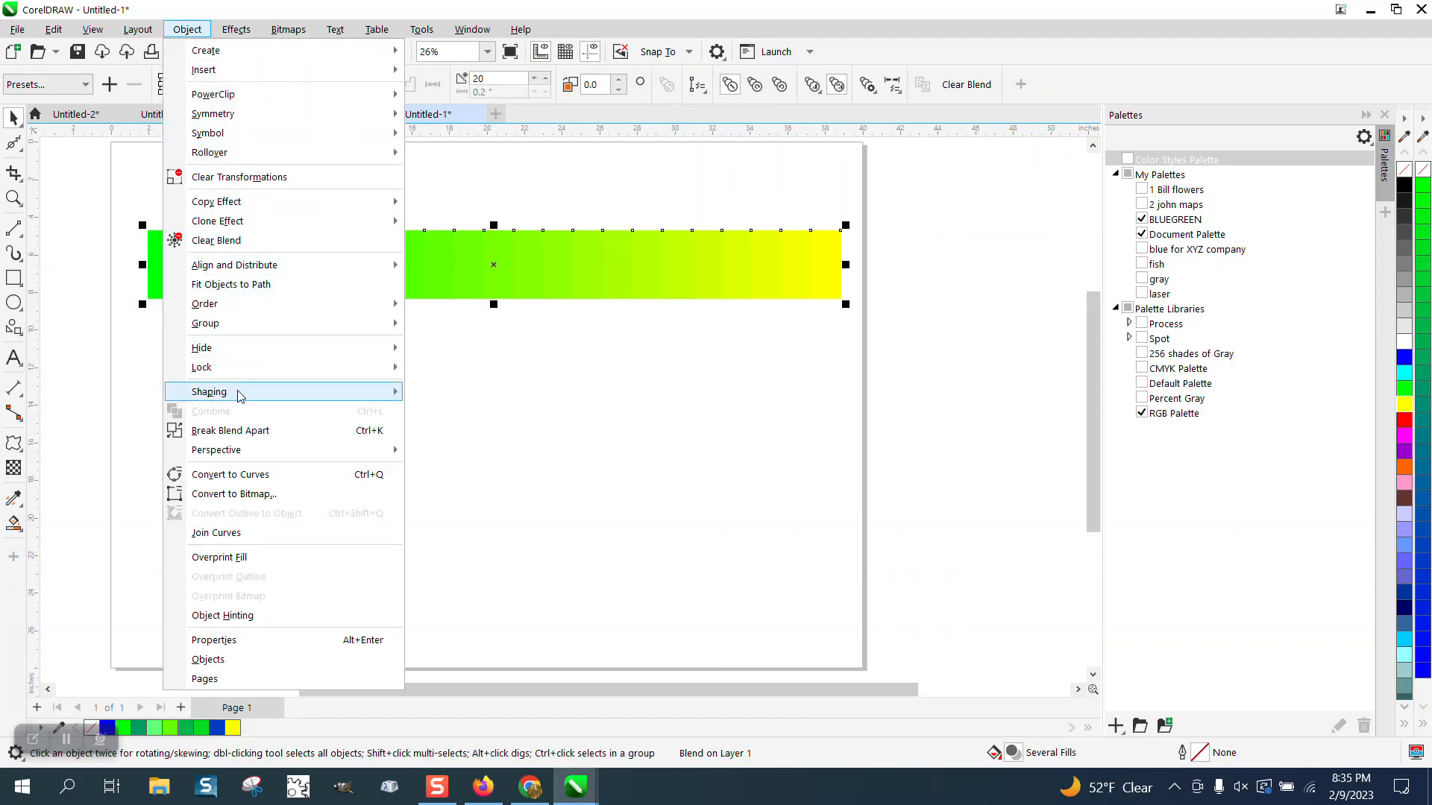
click(252, 431)
- Ungroup the group of intermediate blend squares into individual squares
click(479, 268)
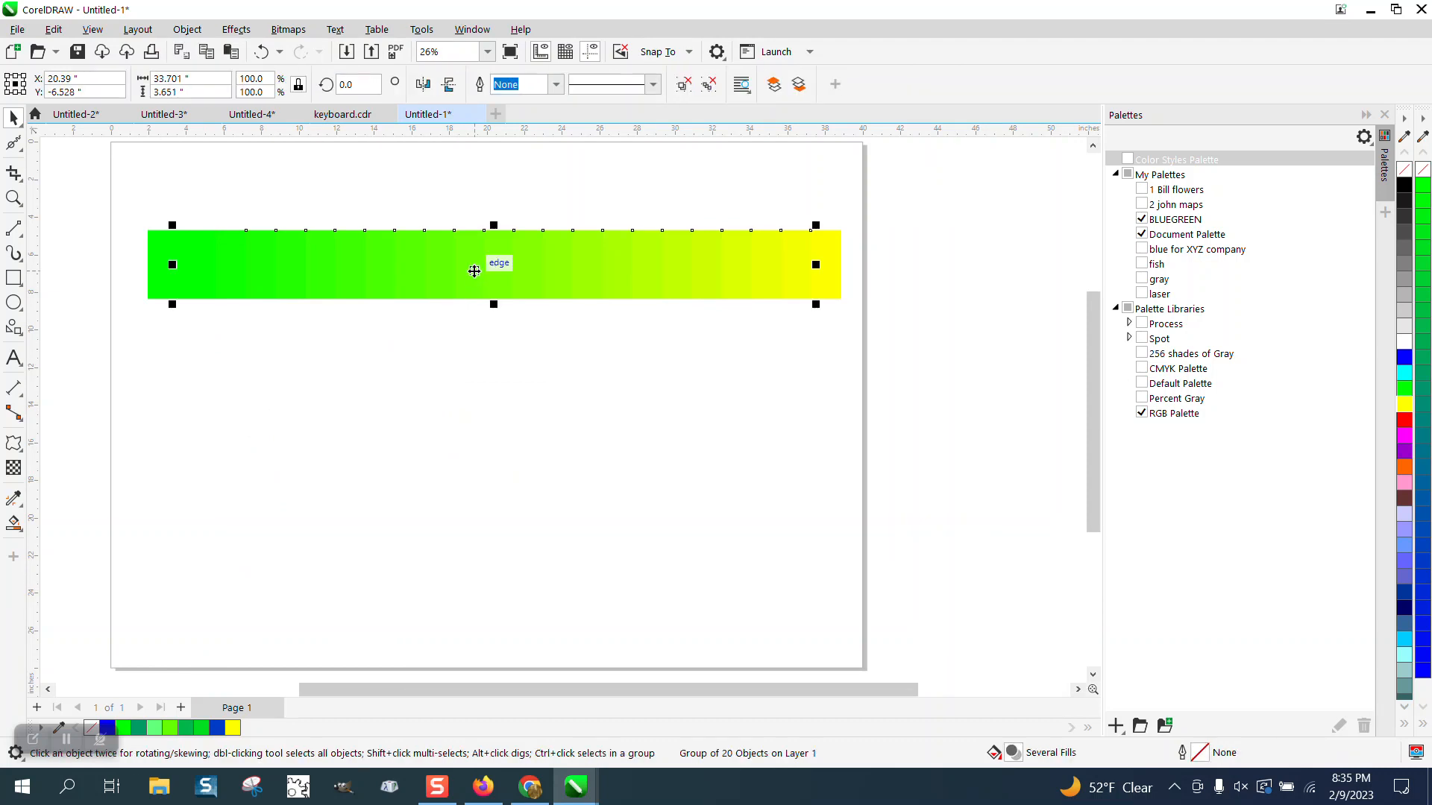
click(188, 29)
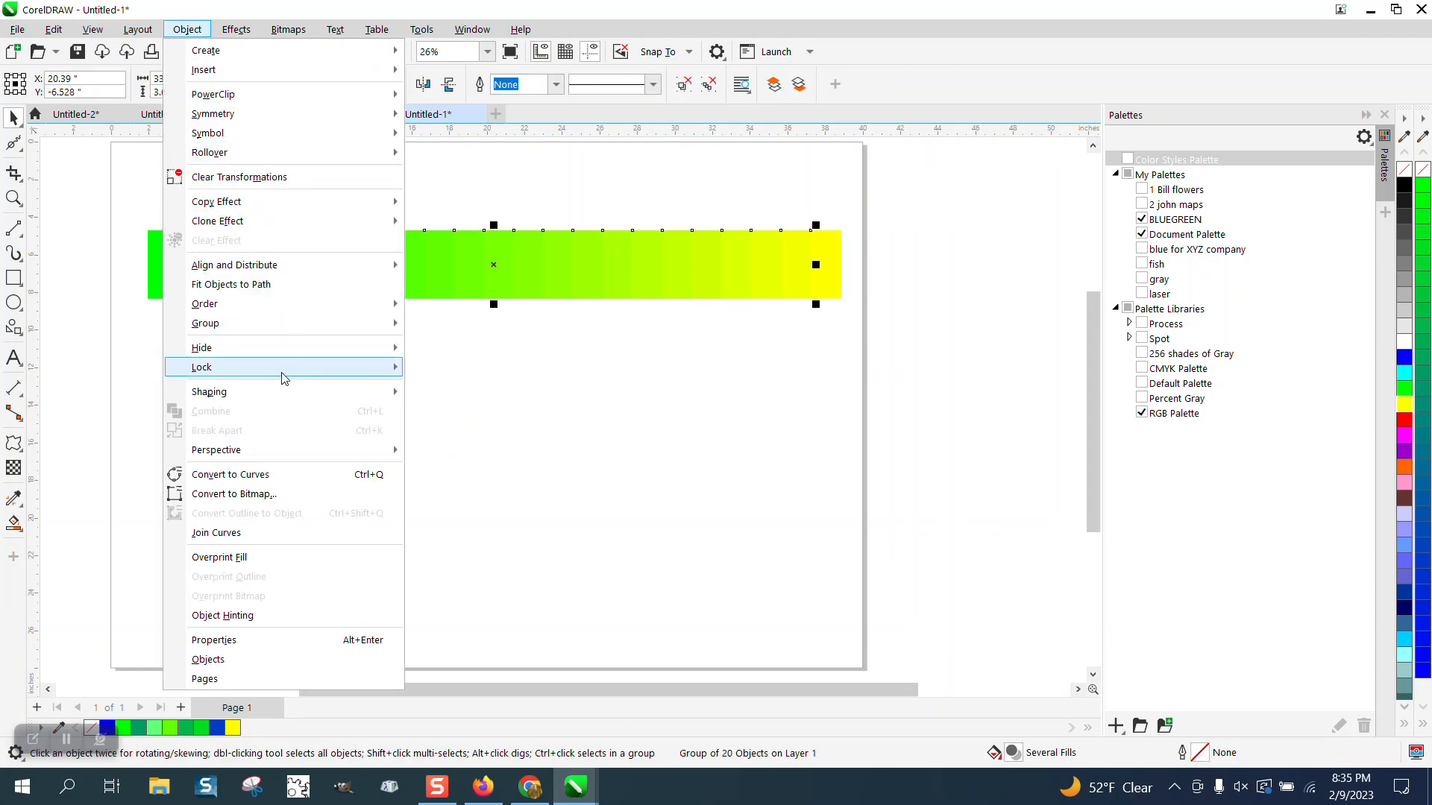
mouse_move(252, 324)
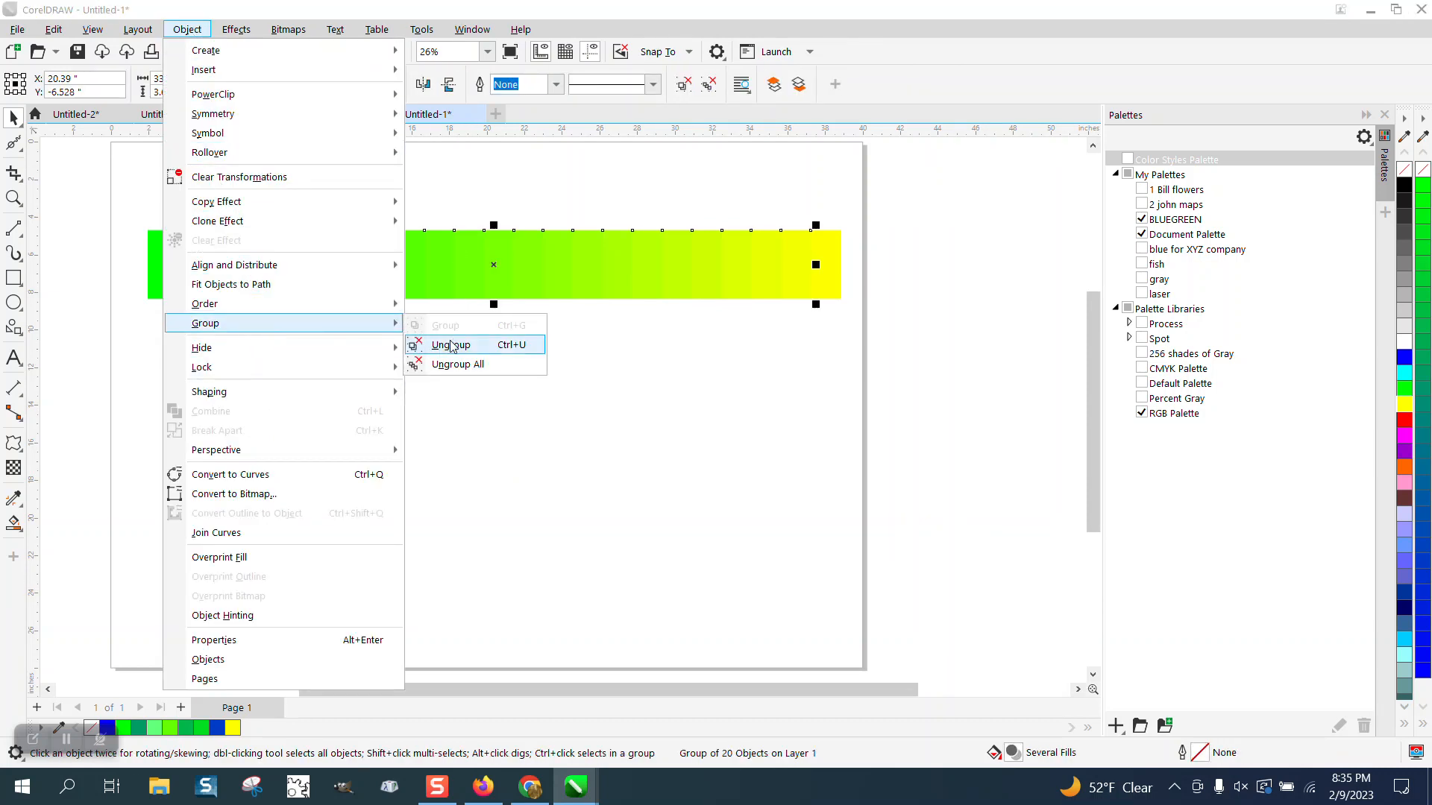
click(450, 345)
click(450, 346)
- Try moving two of the separated squares below the strip, and undo both moves
drag(477, 265, 477, 331)
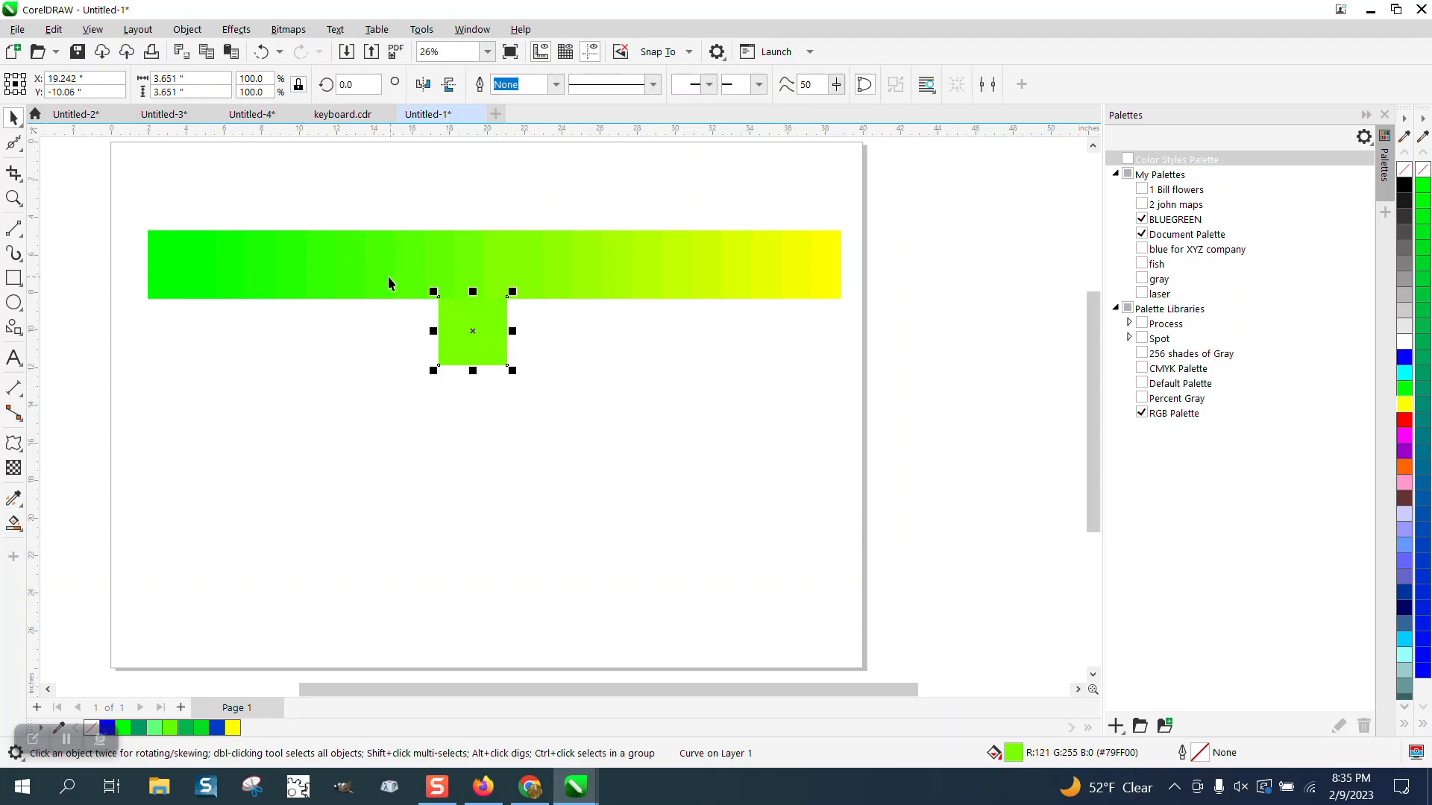
drag(244, 275, 441, 365)
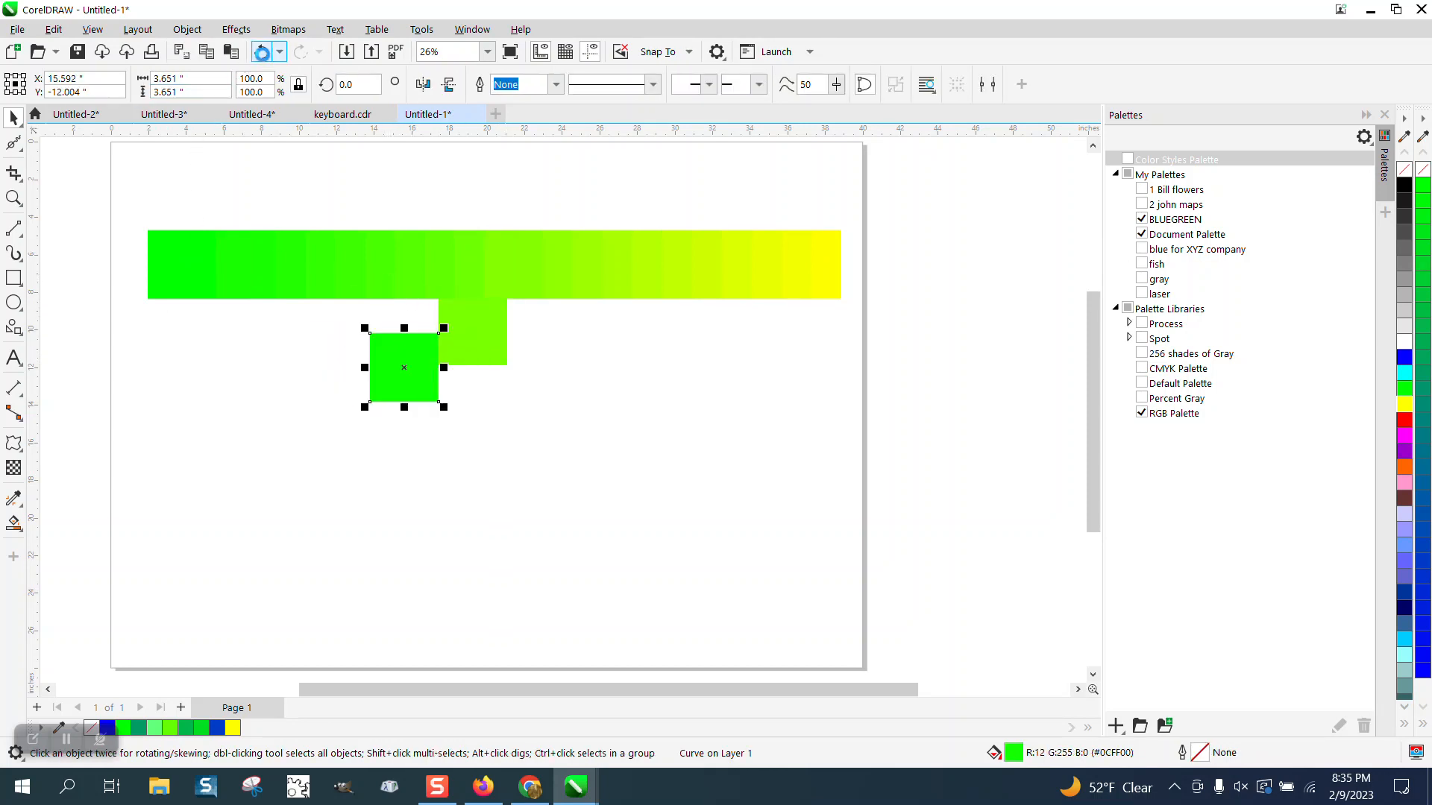
click(262, 53)
click(262, 56)
- Create a custom color palette from all the squares in the strip, and save it as GY
drag(107, 200, 948, 331)
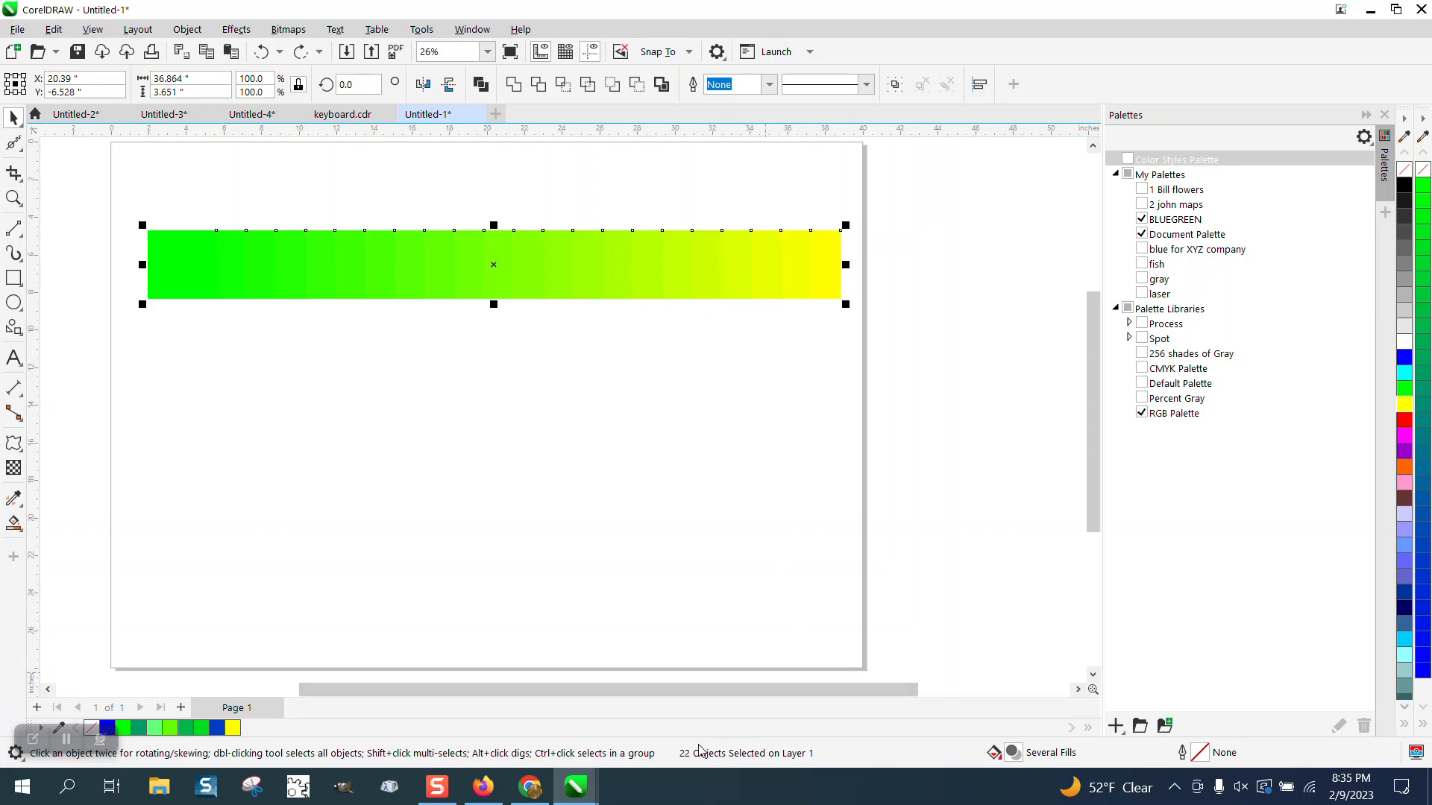
click(470, 30)
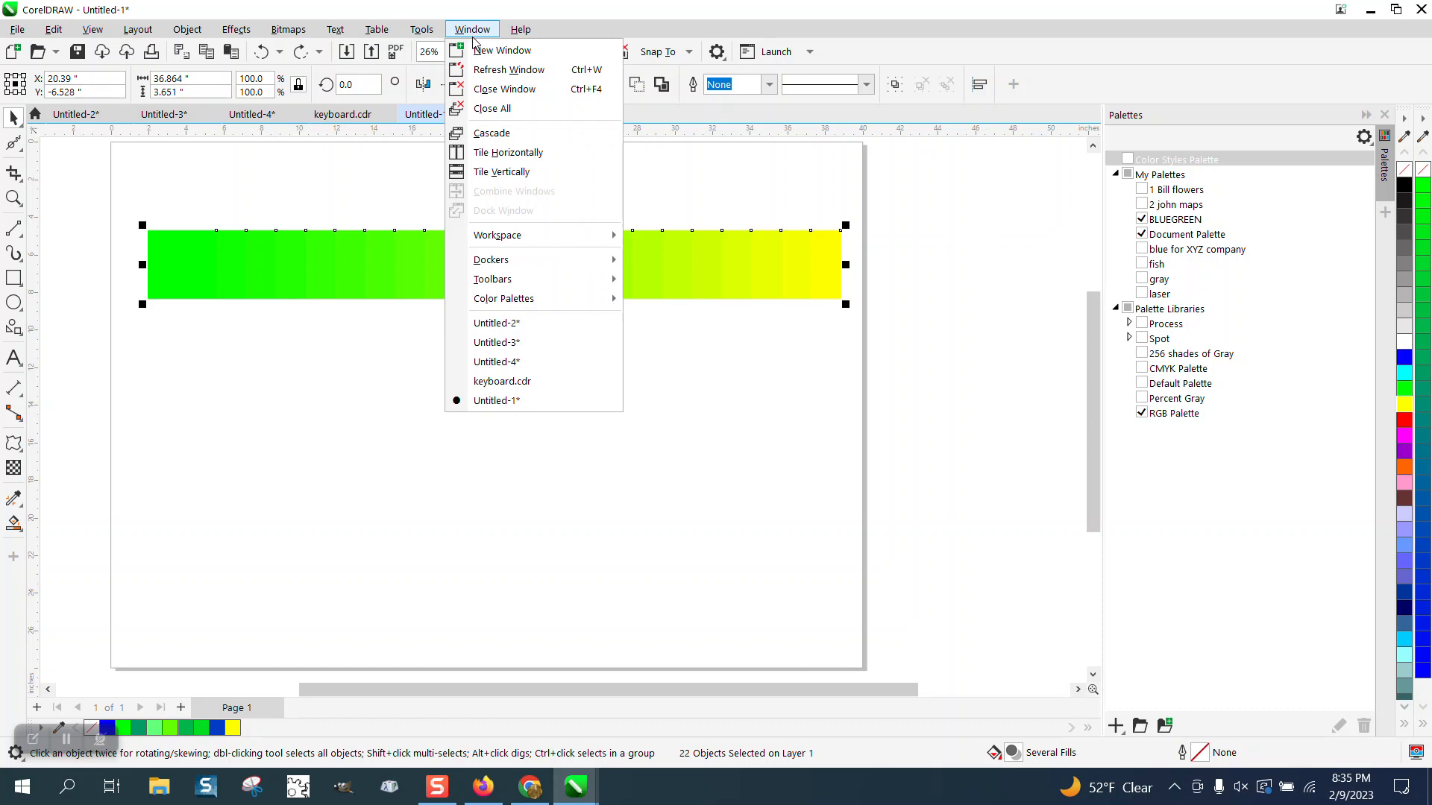
mouse_move(503, 300)
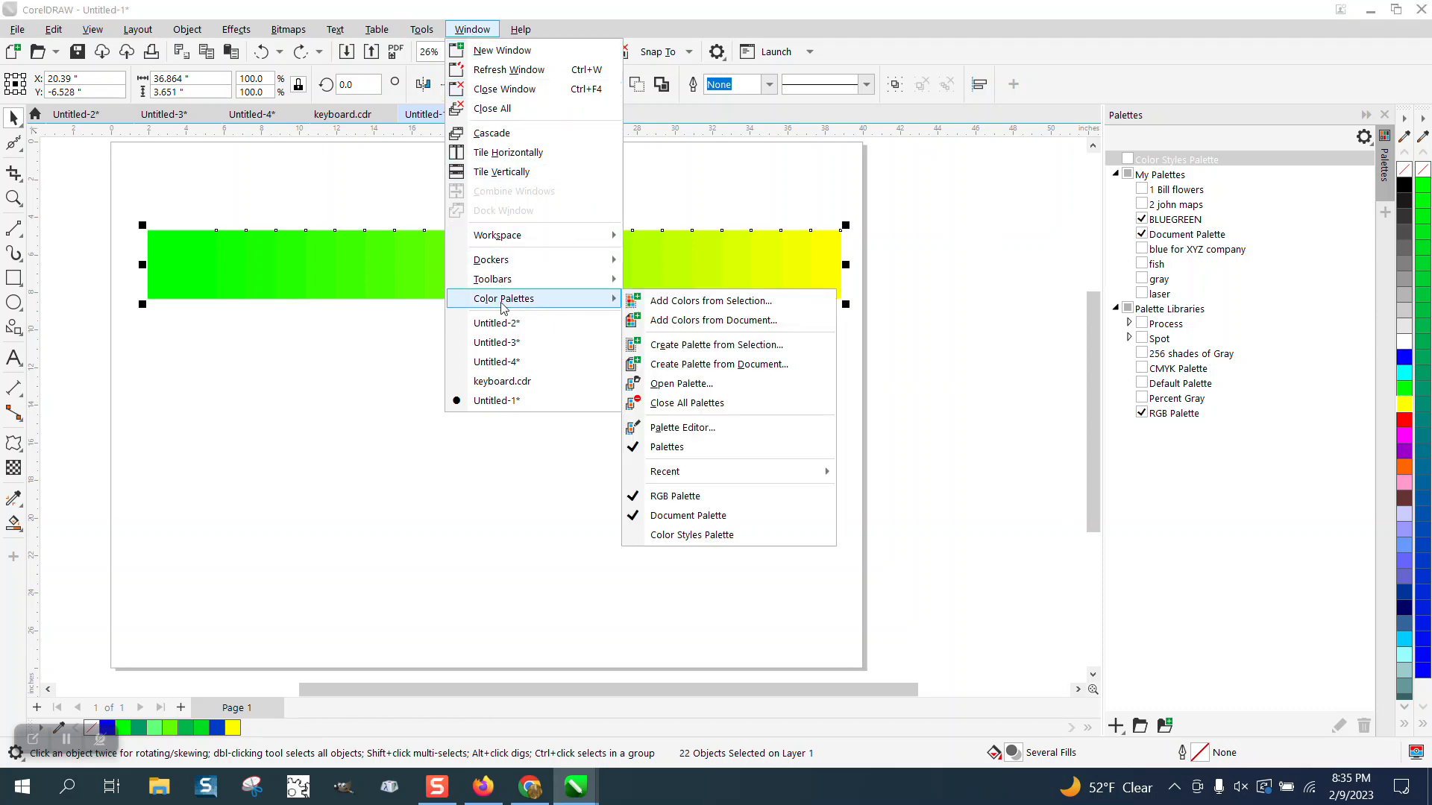
click(677, 346)
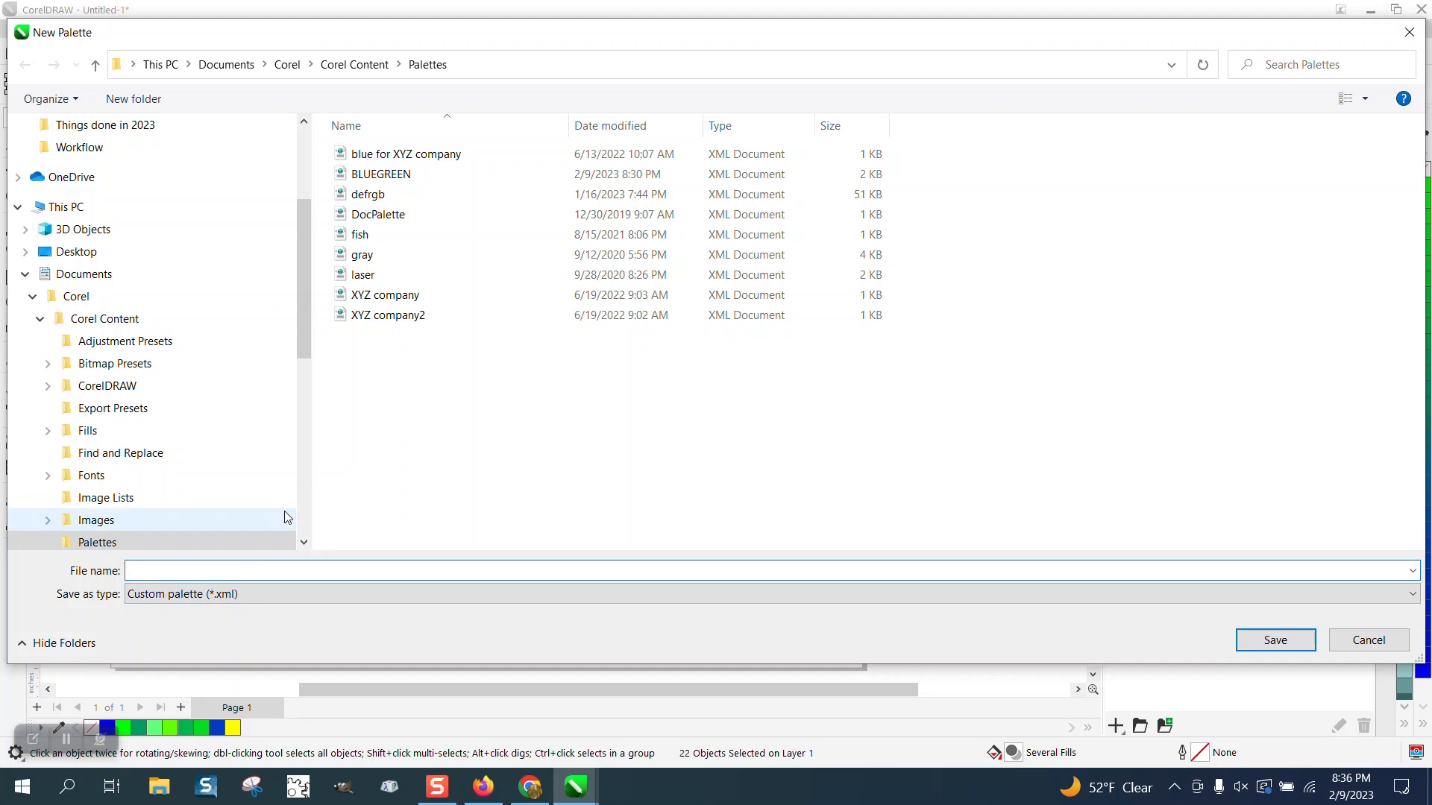
text(GG)
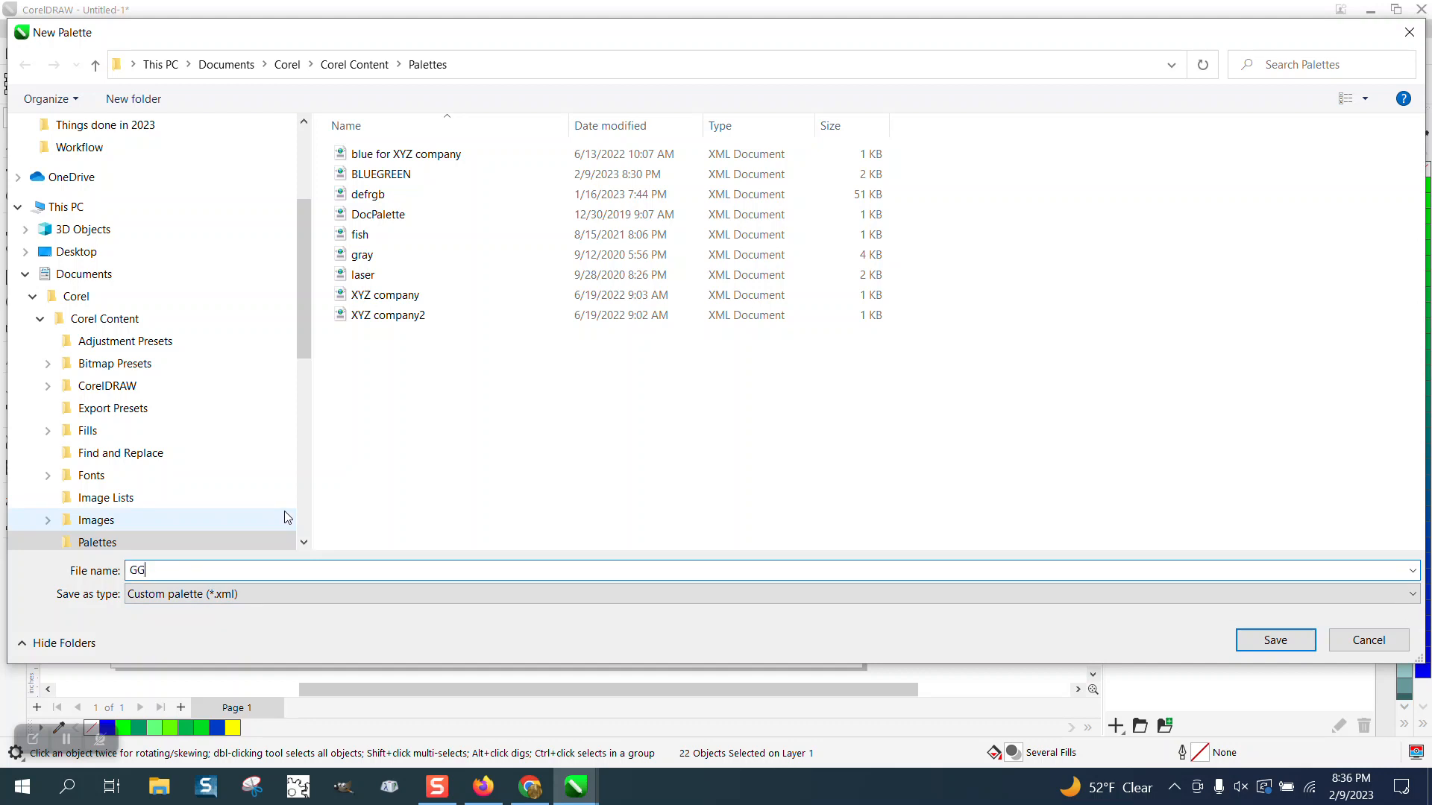
key(BackSpace)
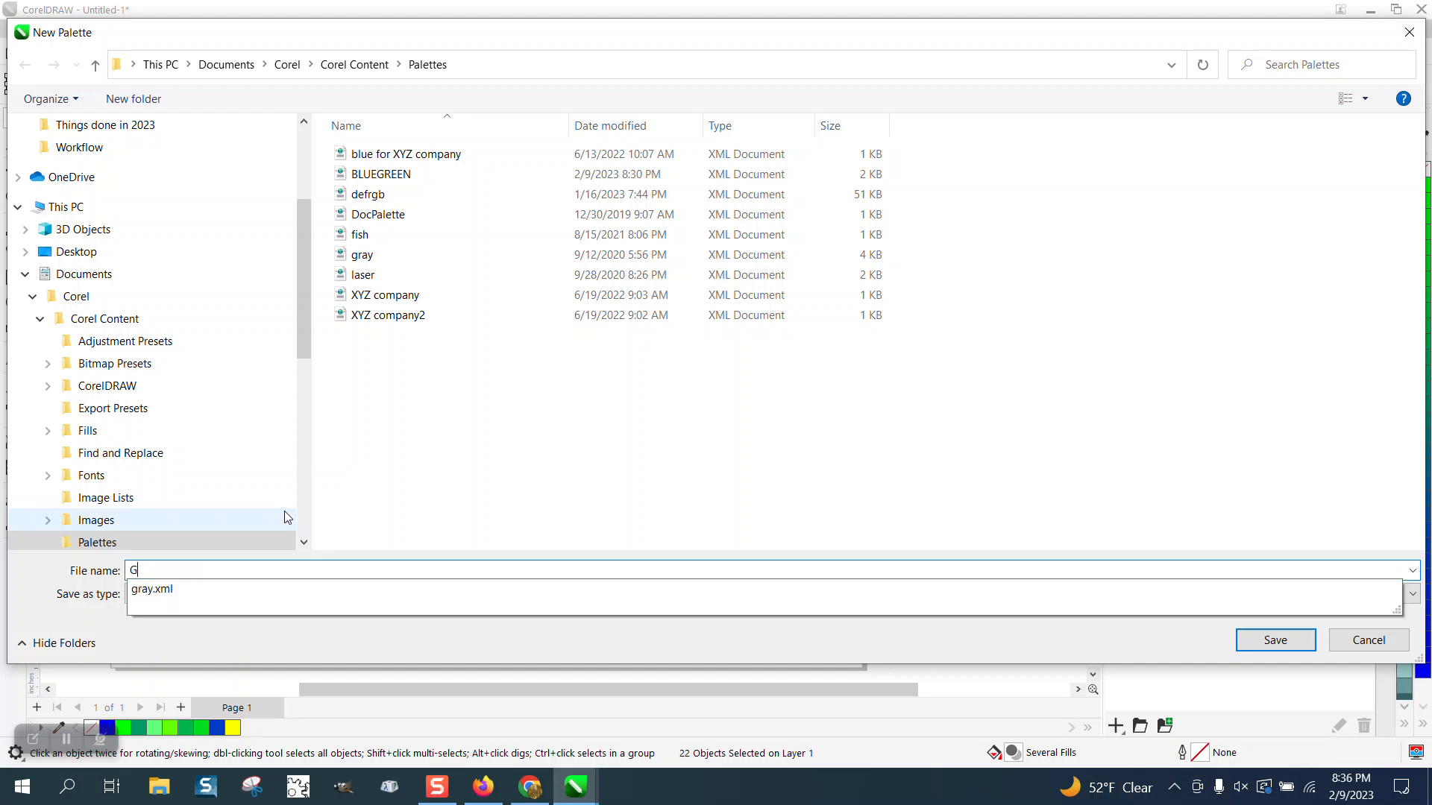
text(Y)
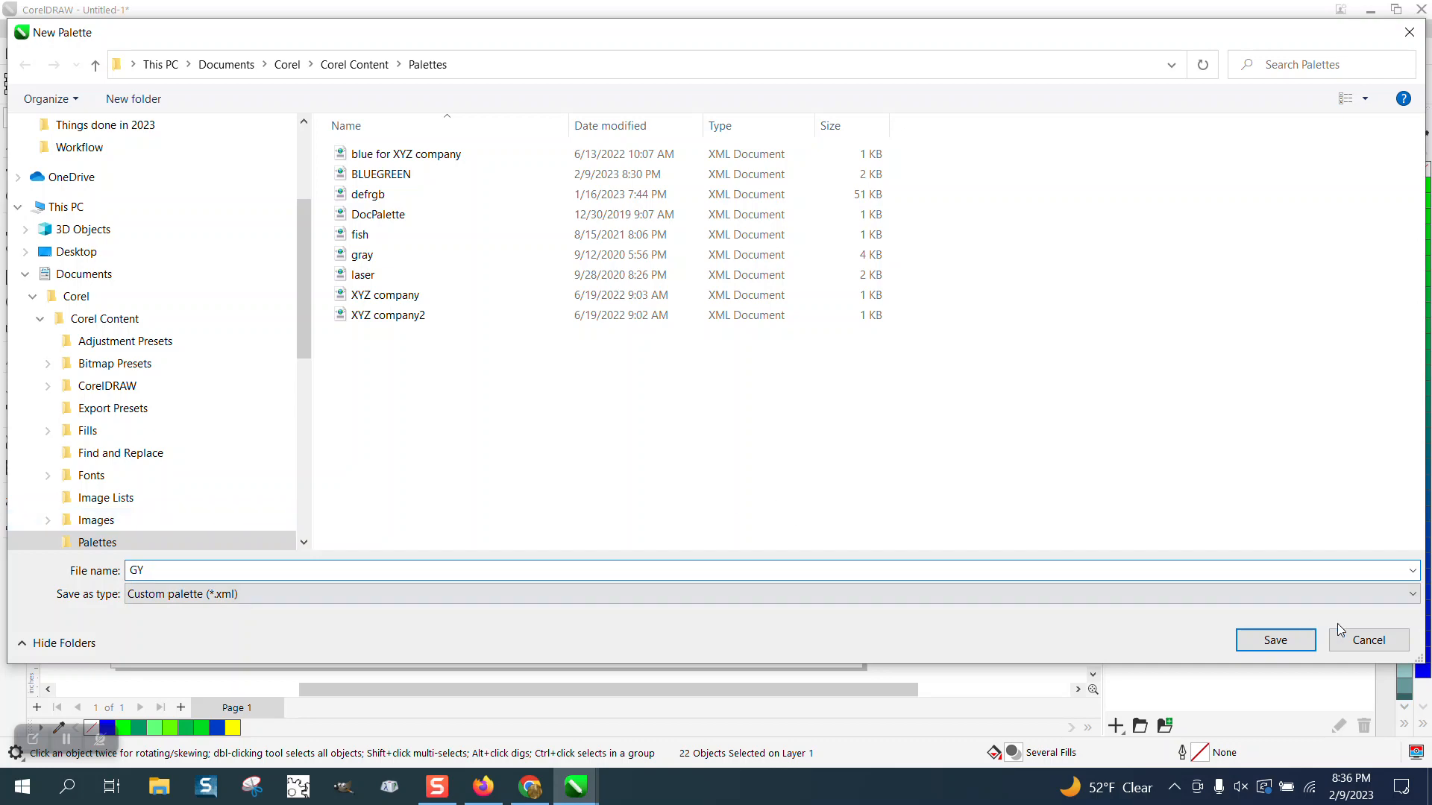
click(1284, 640)
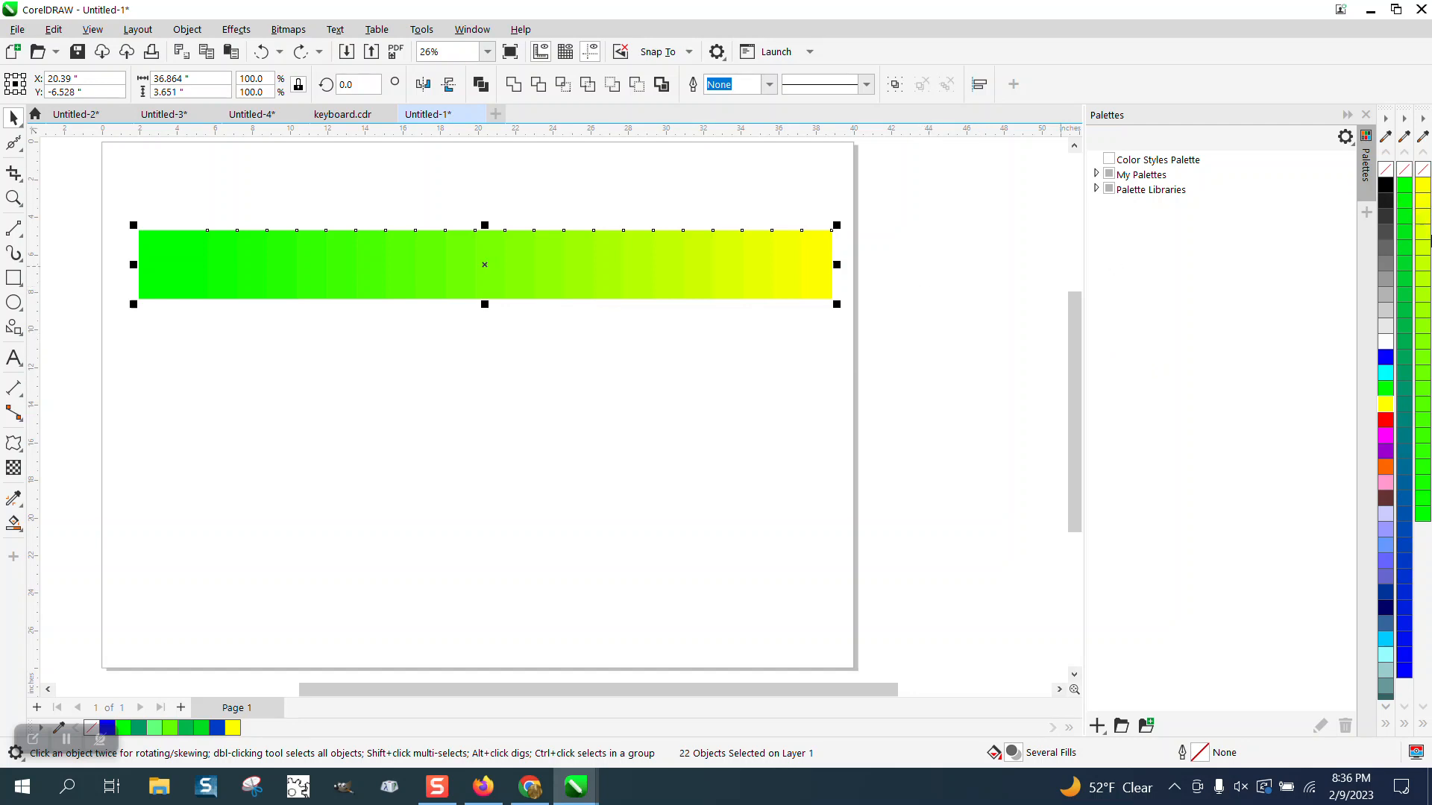
- Close the displayed GY and BLUEGREEN palettes, and close the Palettes docker
click(1422, 121)
mouse_move(1323, 218)
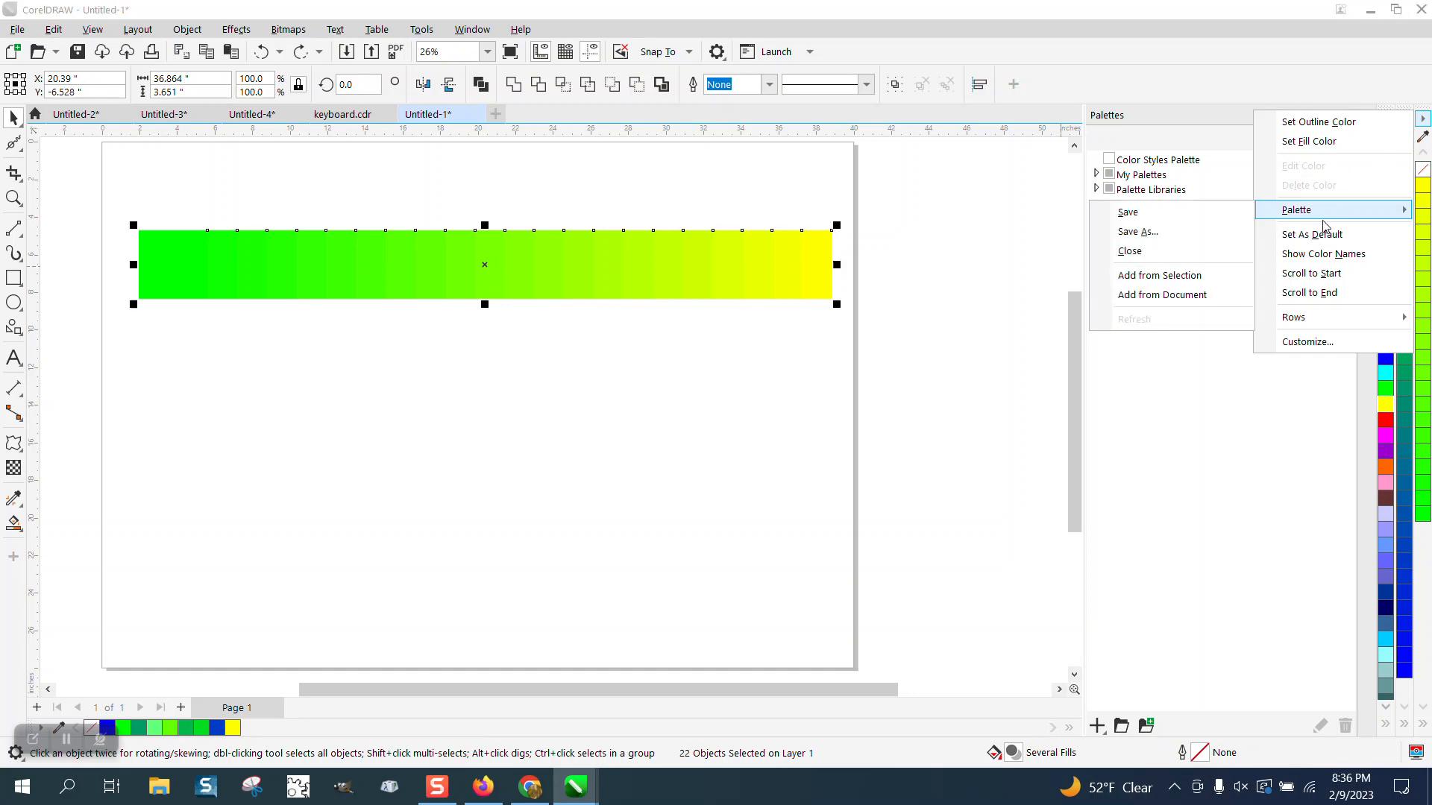
click(1152, 252)
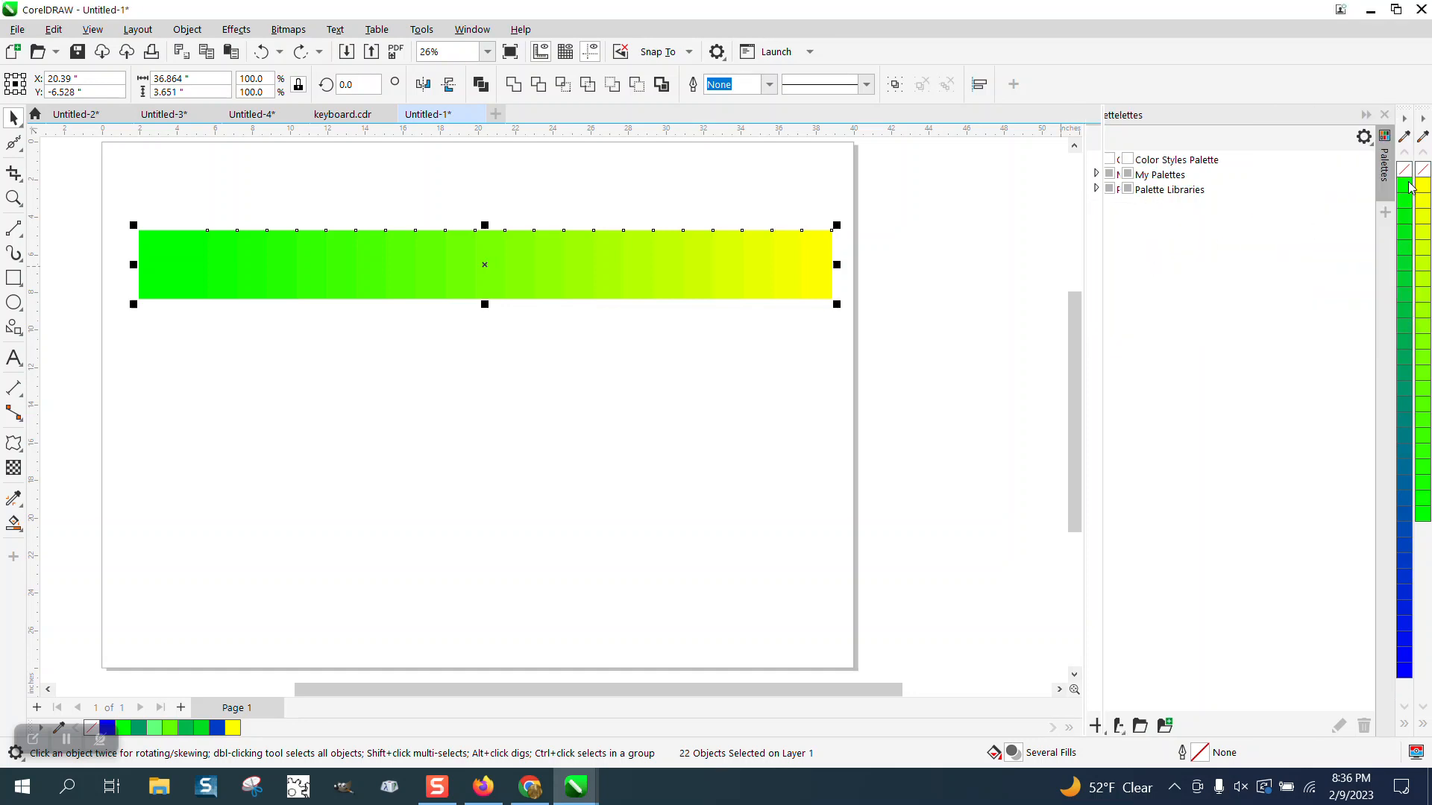
click(1422, 121)
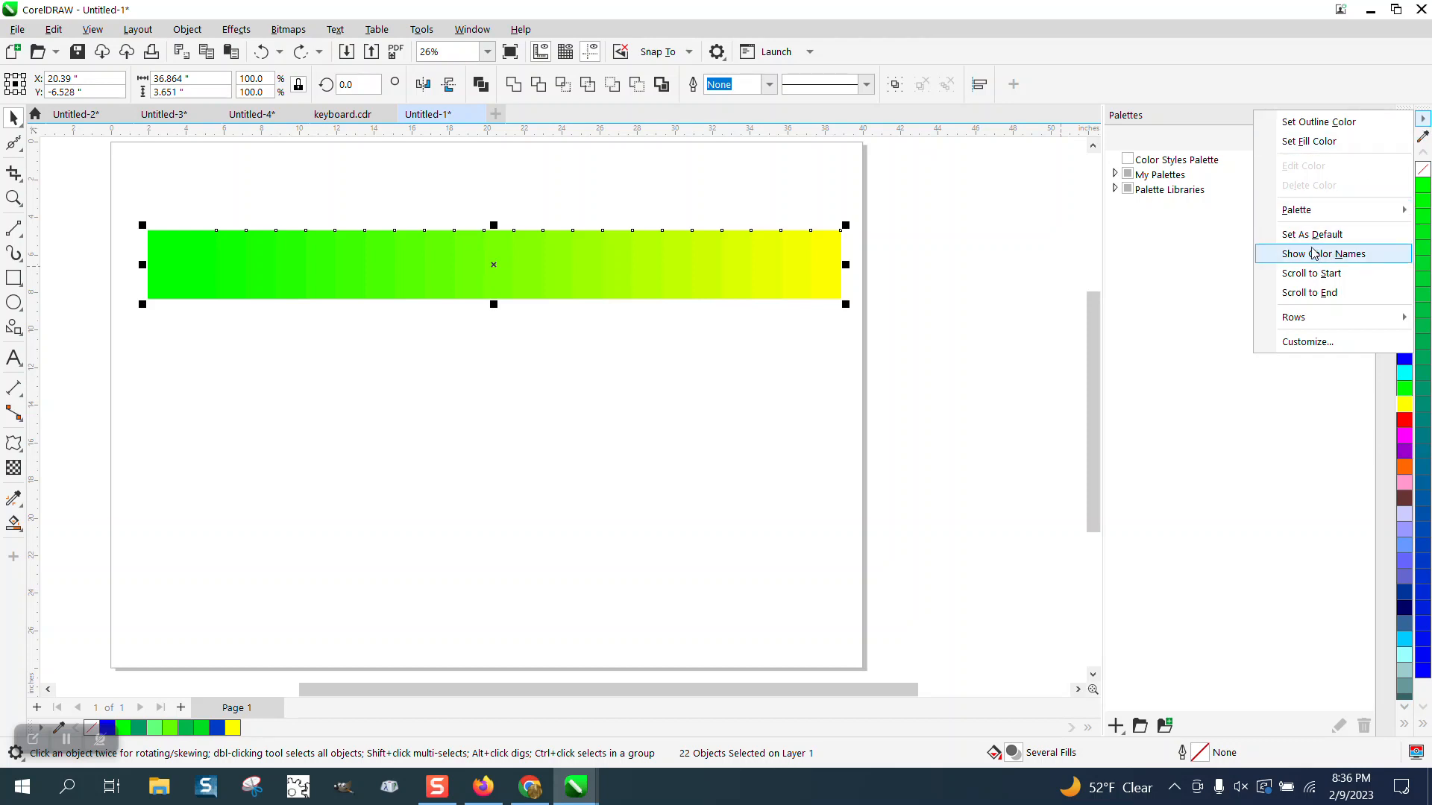
mouse_move(1304, 214)
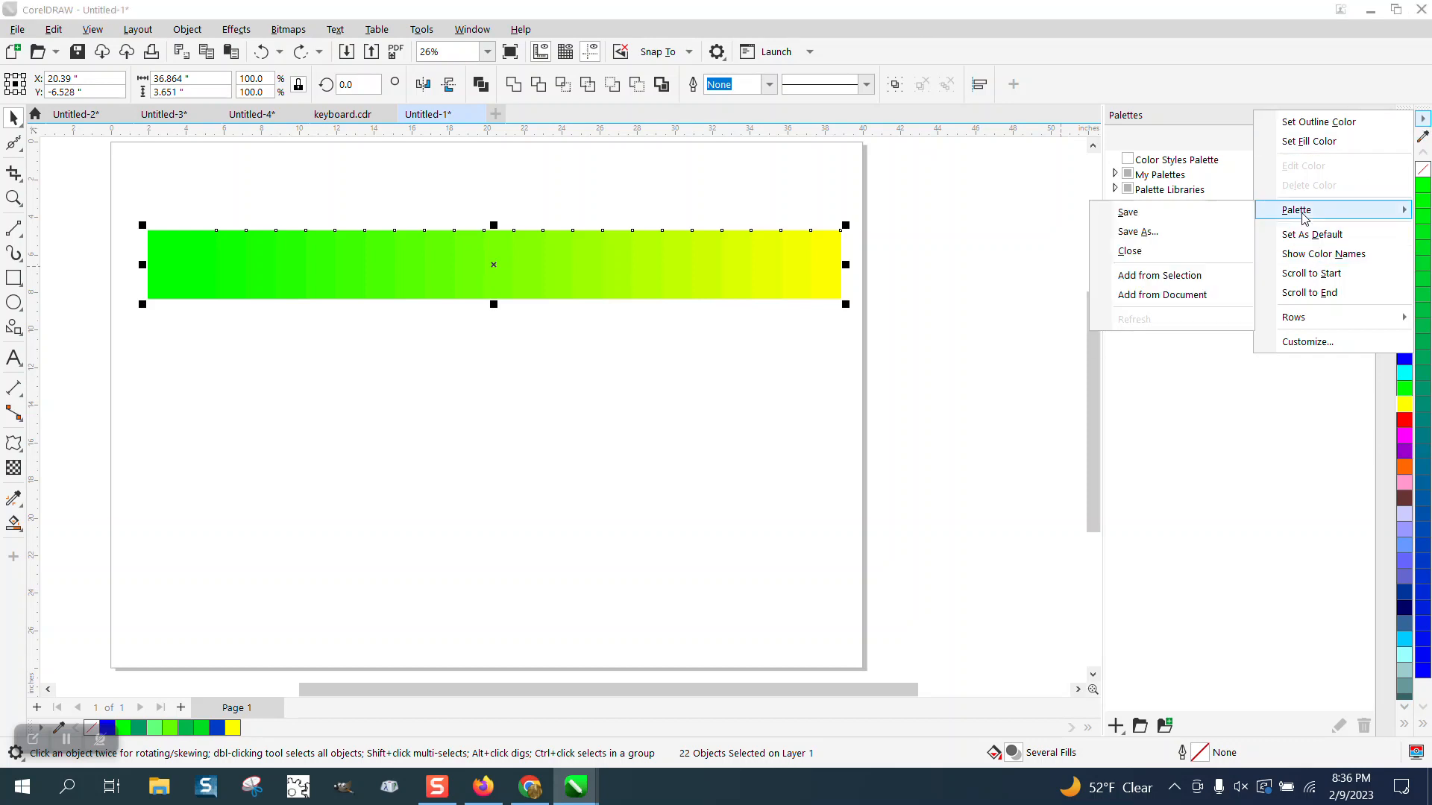
click(1132, 250)
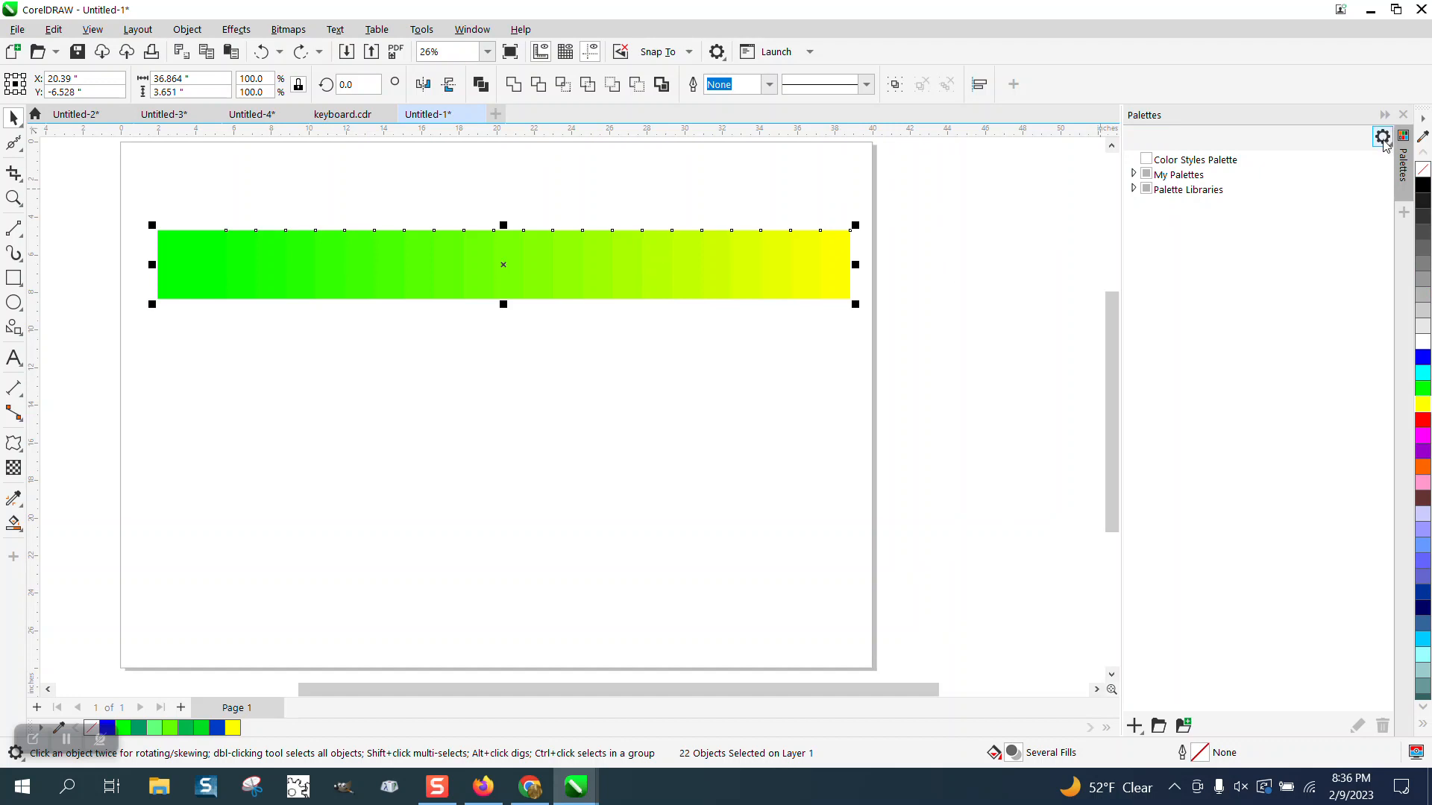
click(1403, 114)
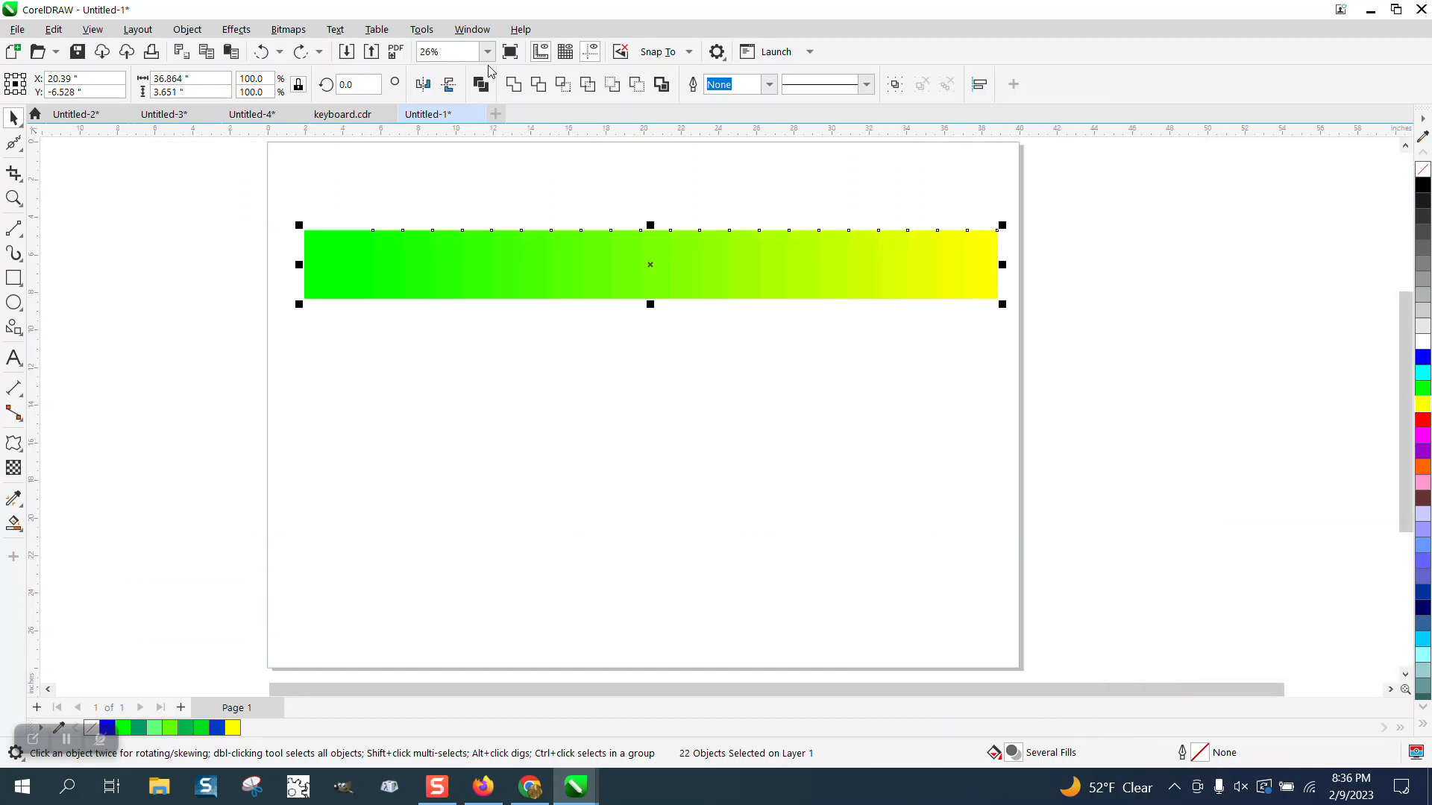
- Reopen the Palettes docker, turn on the GY palette under My Palettes, and close the docker
click(470, 30)
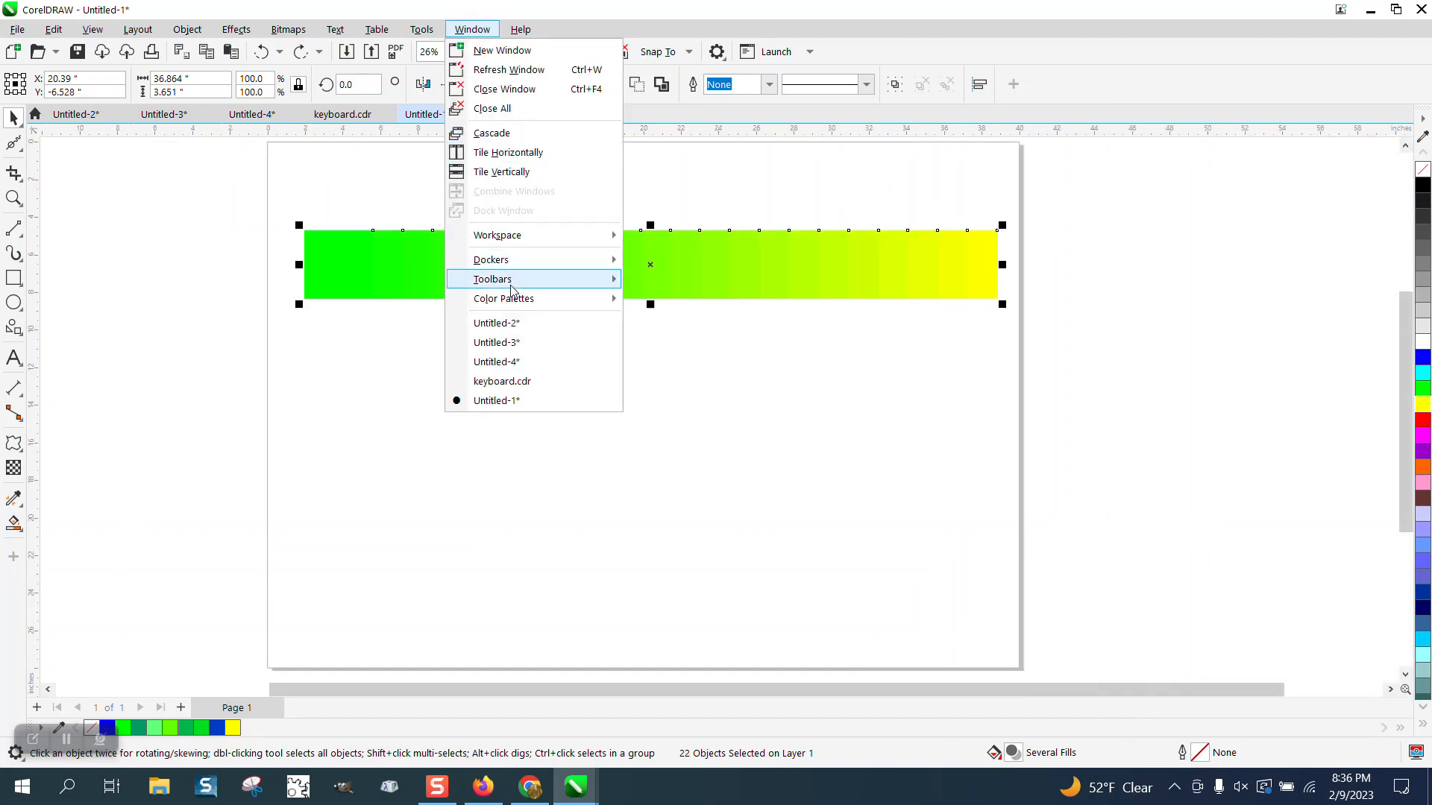
mouse_move(514, 301)
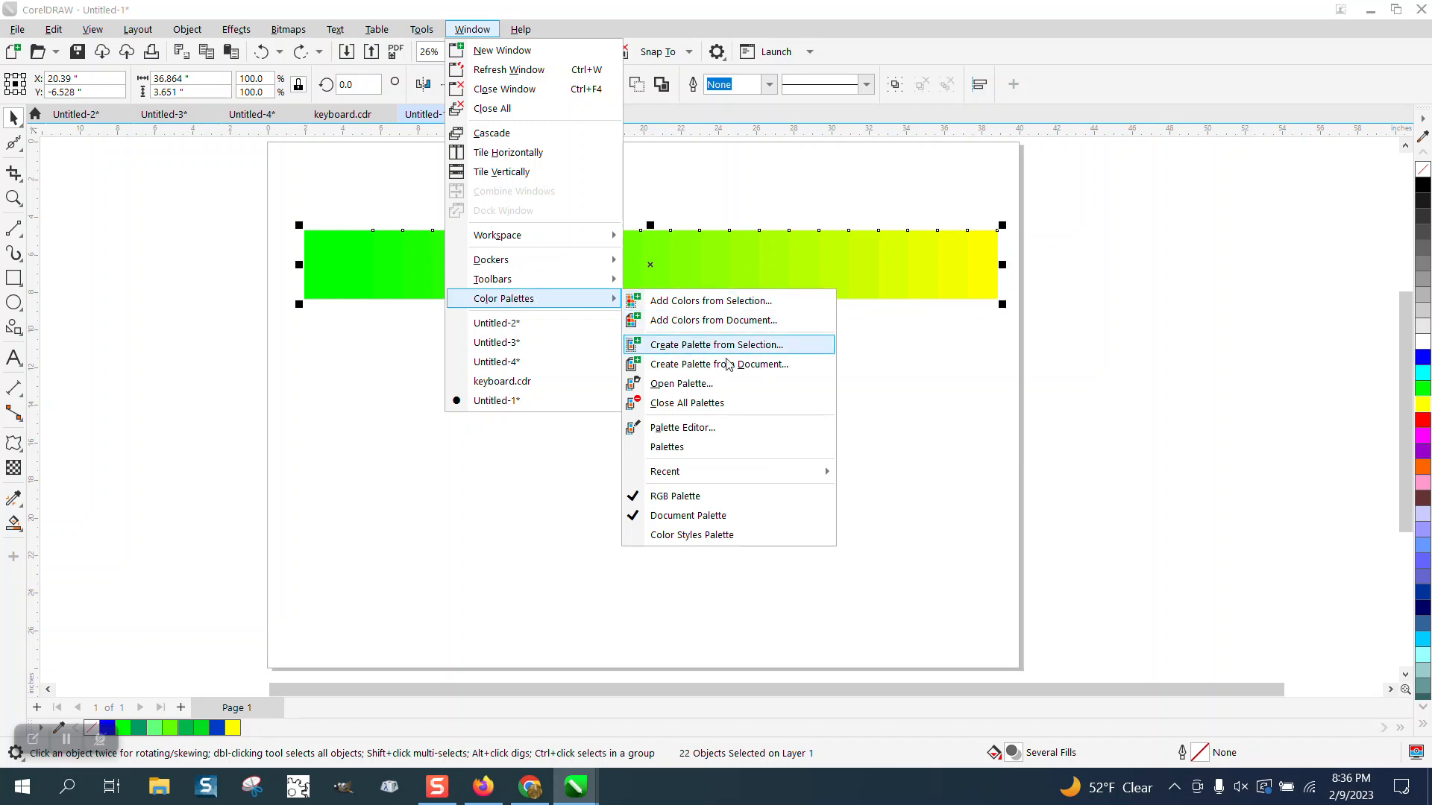
click(670, 447)
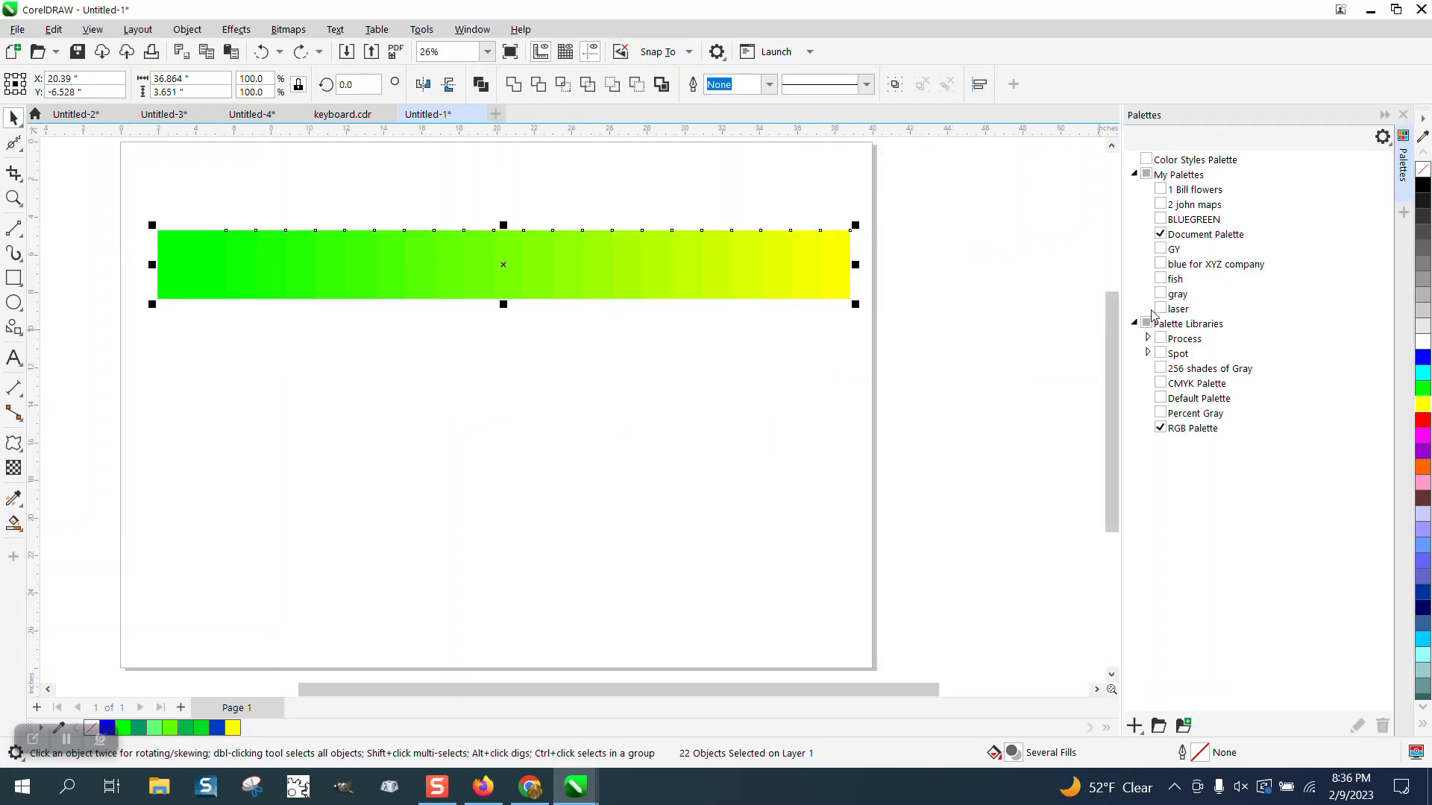
click(1160, 249)
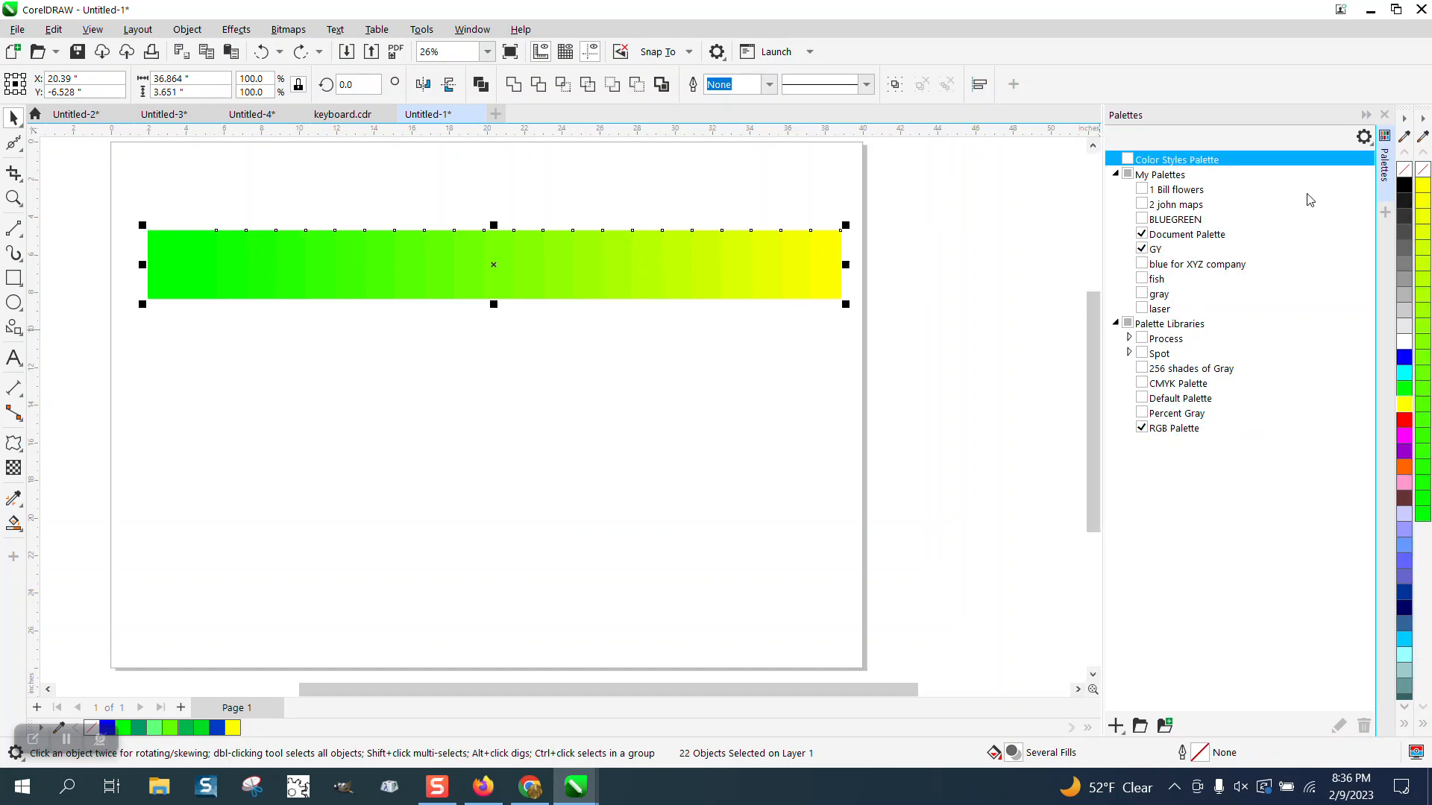
click(1384, 114)
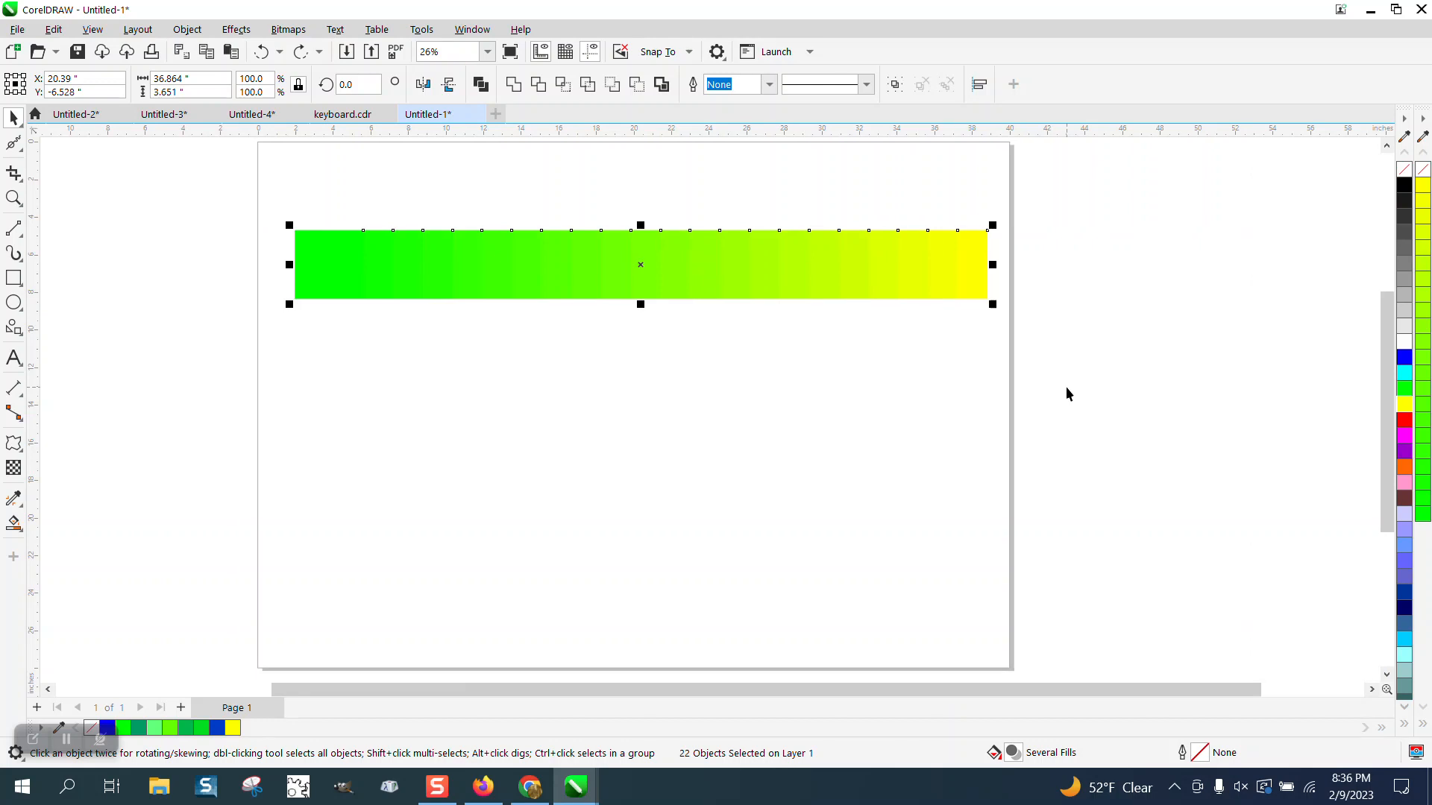
- Draw two circles about 3.2 inches wide side by side below the strip, and delete the strip of squares
click(22, 307)
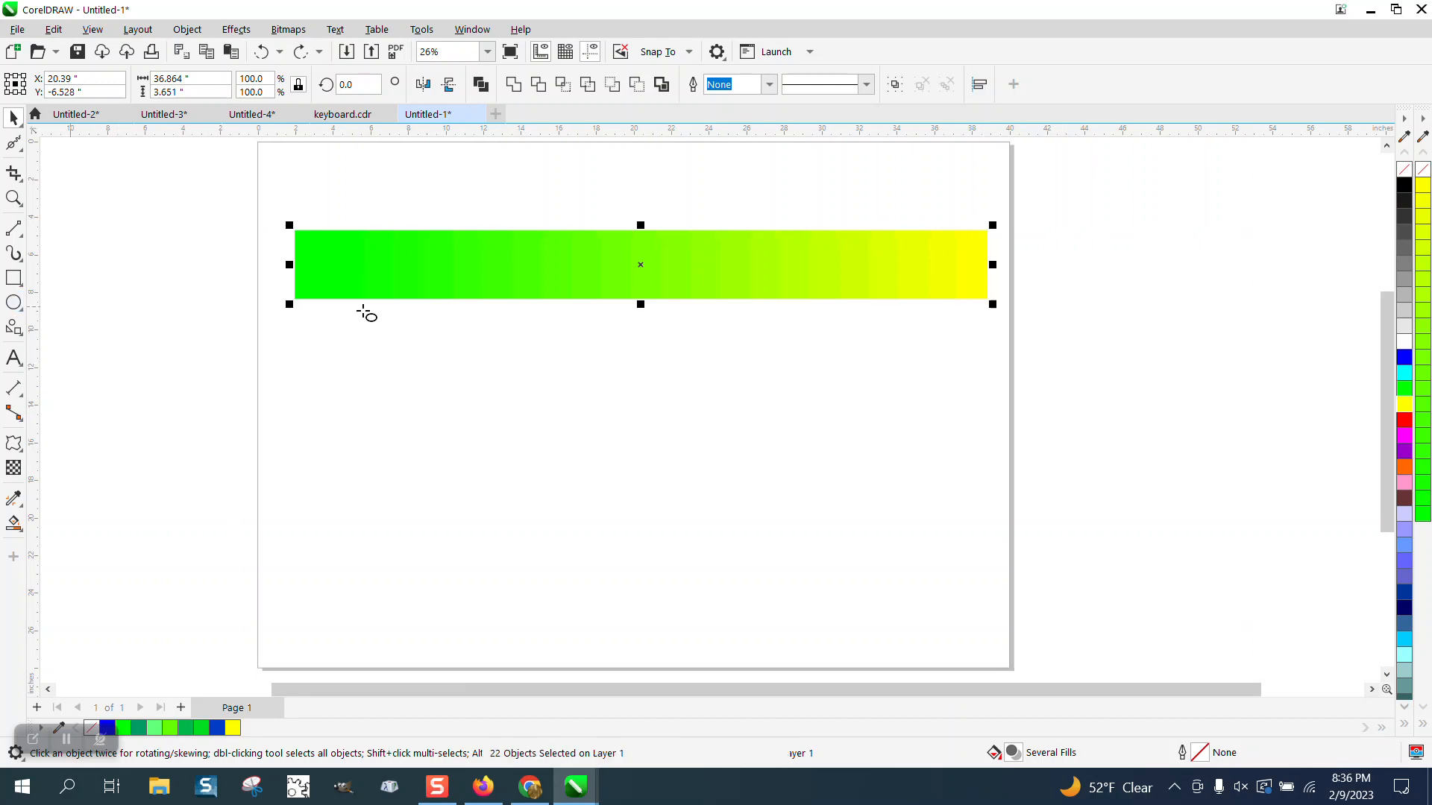
drag(547, 322, 608, 381)
drag(625, 323, 656, 383)
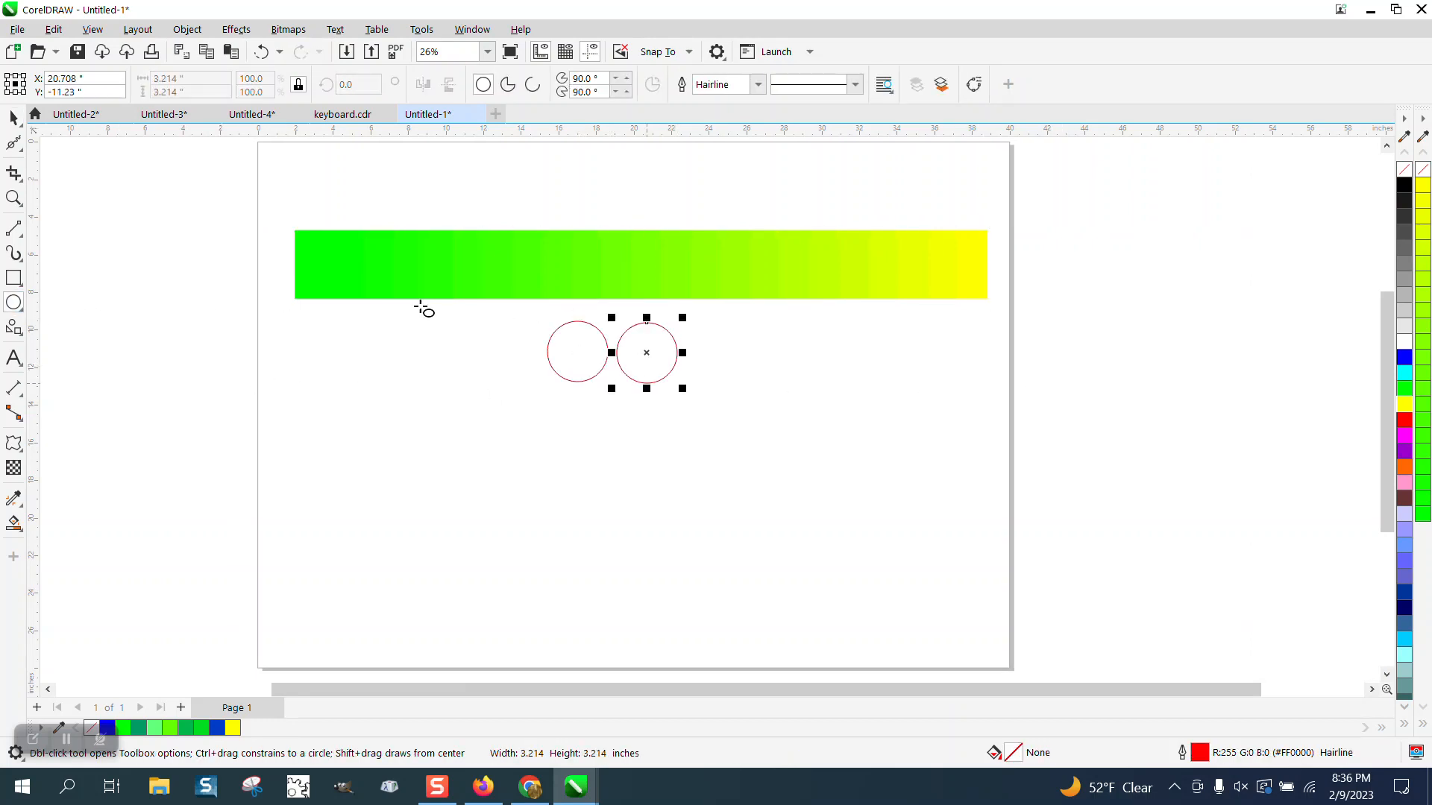
click(14, 118)
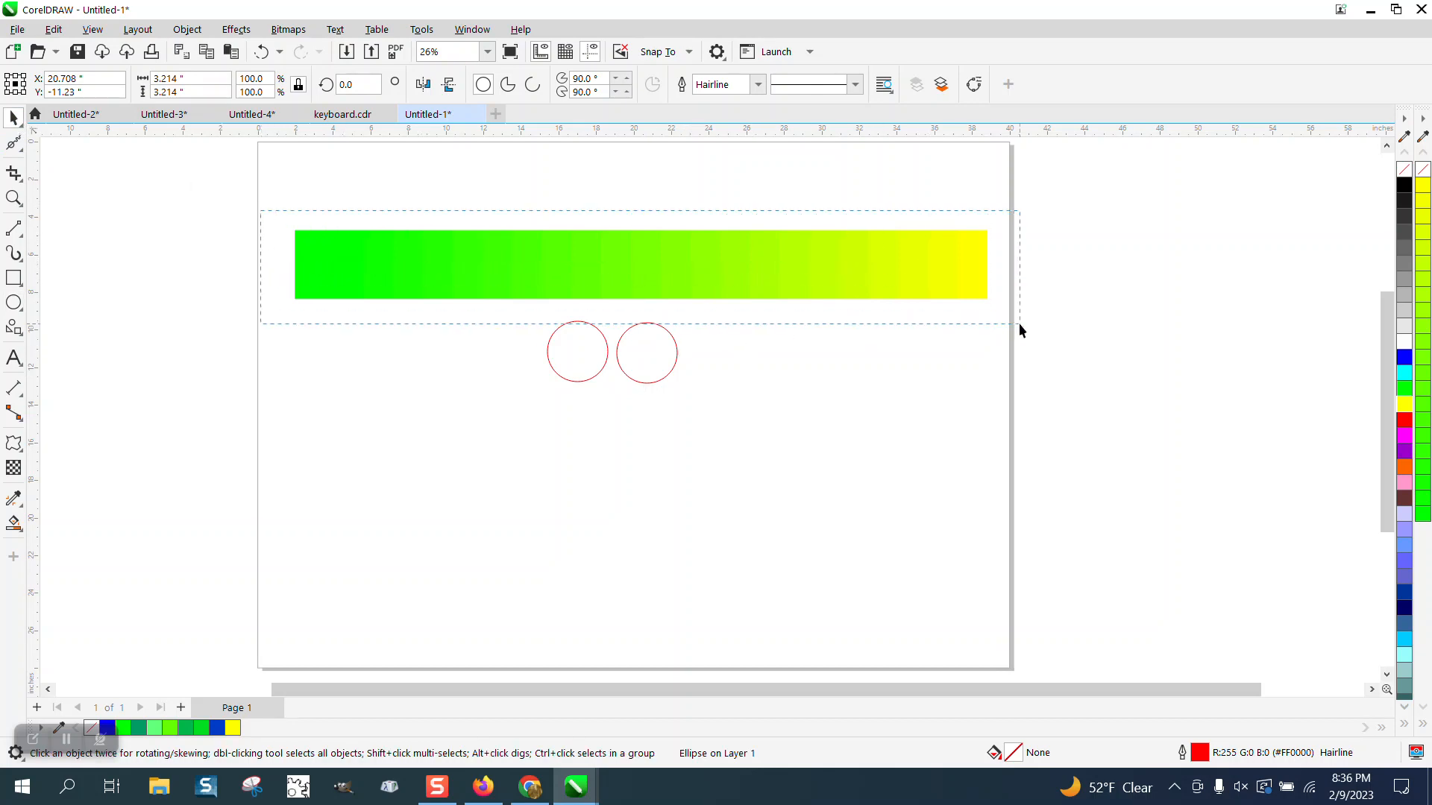
key(Delete)
- Fill the right circle with yellow #FFFF00, move the left circle above it, and fill that one with #DBFF00 from the GY palette
click(656, 348)
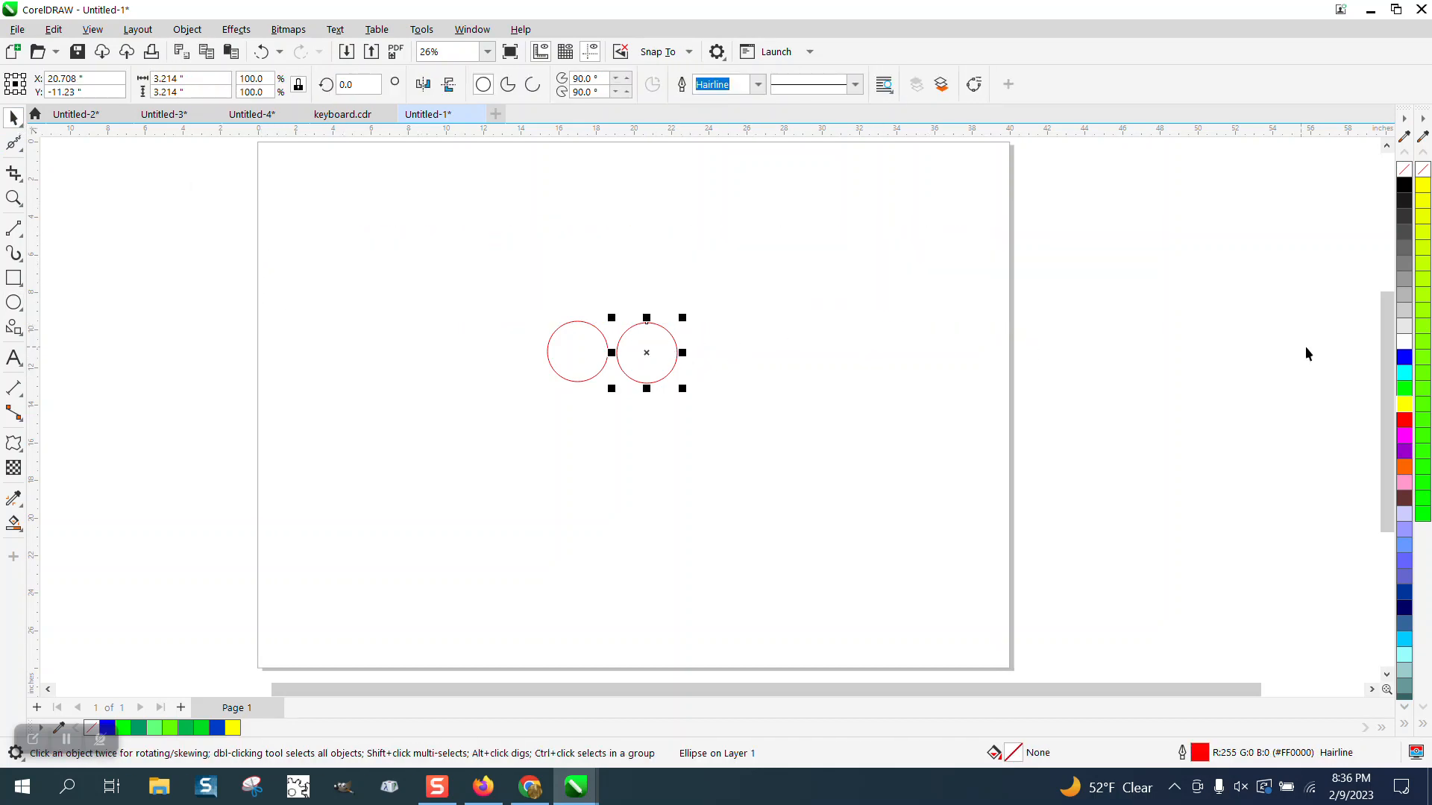
click(1404, 403)
drag(592, 337, 654, 306)
click(657, 358)
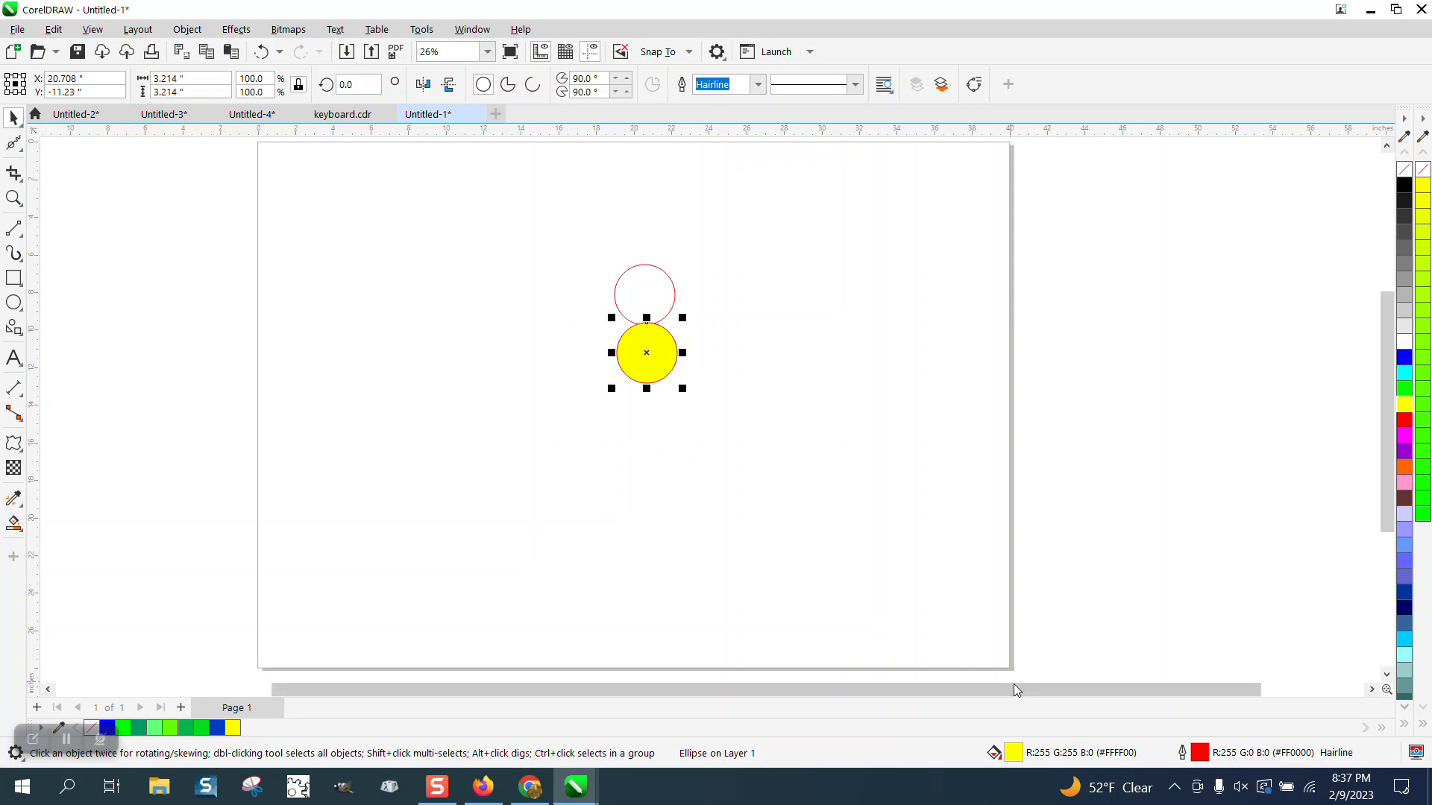
drag(644, 293, 650, 270)
click(1422, 236)
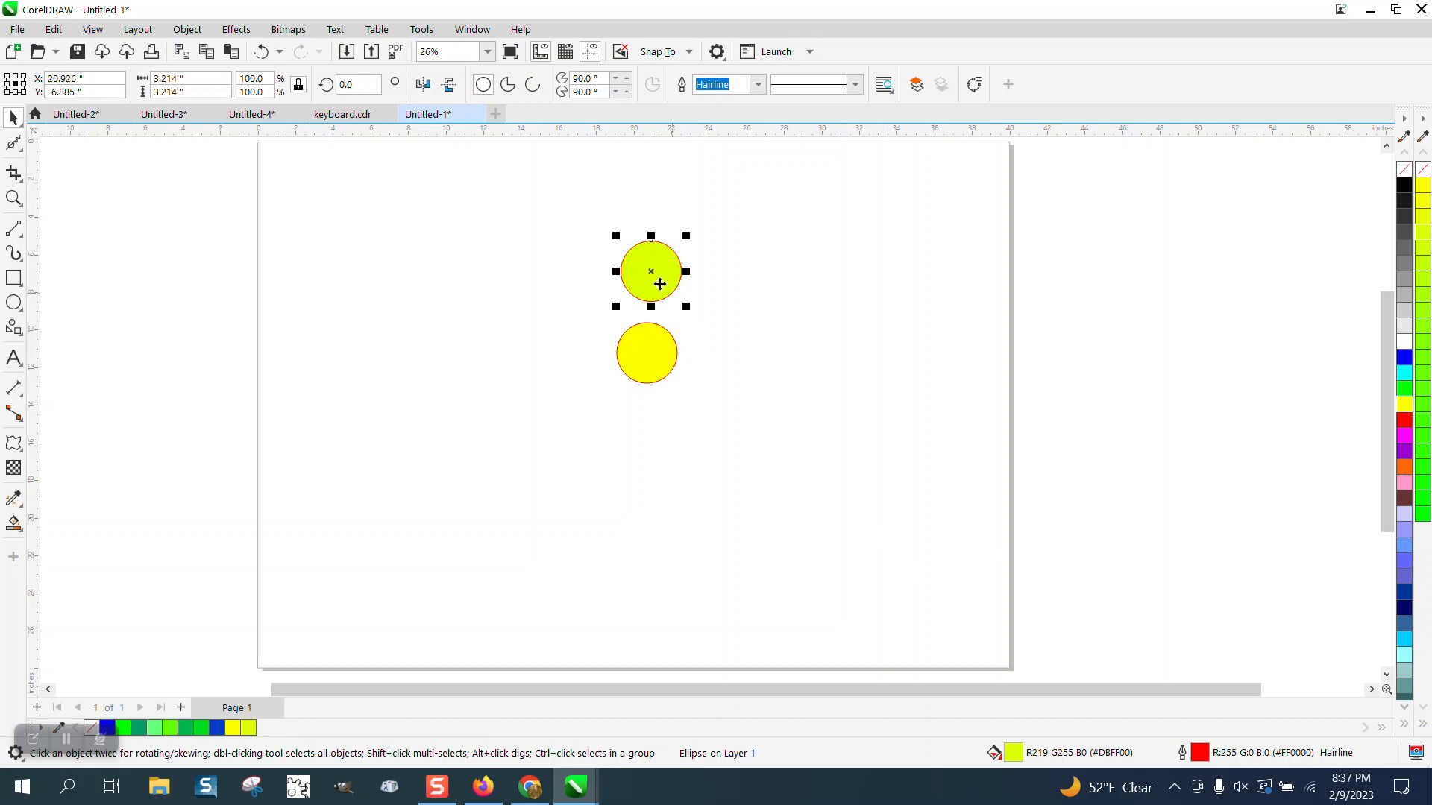
- Move the #DBFF00 circle down so it overlaps the yellow circle's right side, and compare the two colors up close
drag(656, 277, 690, 359)
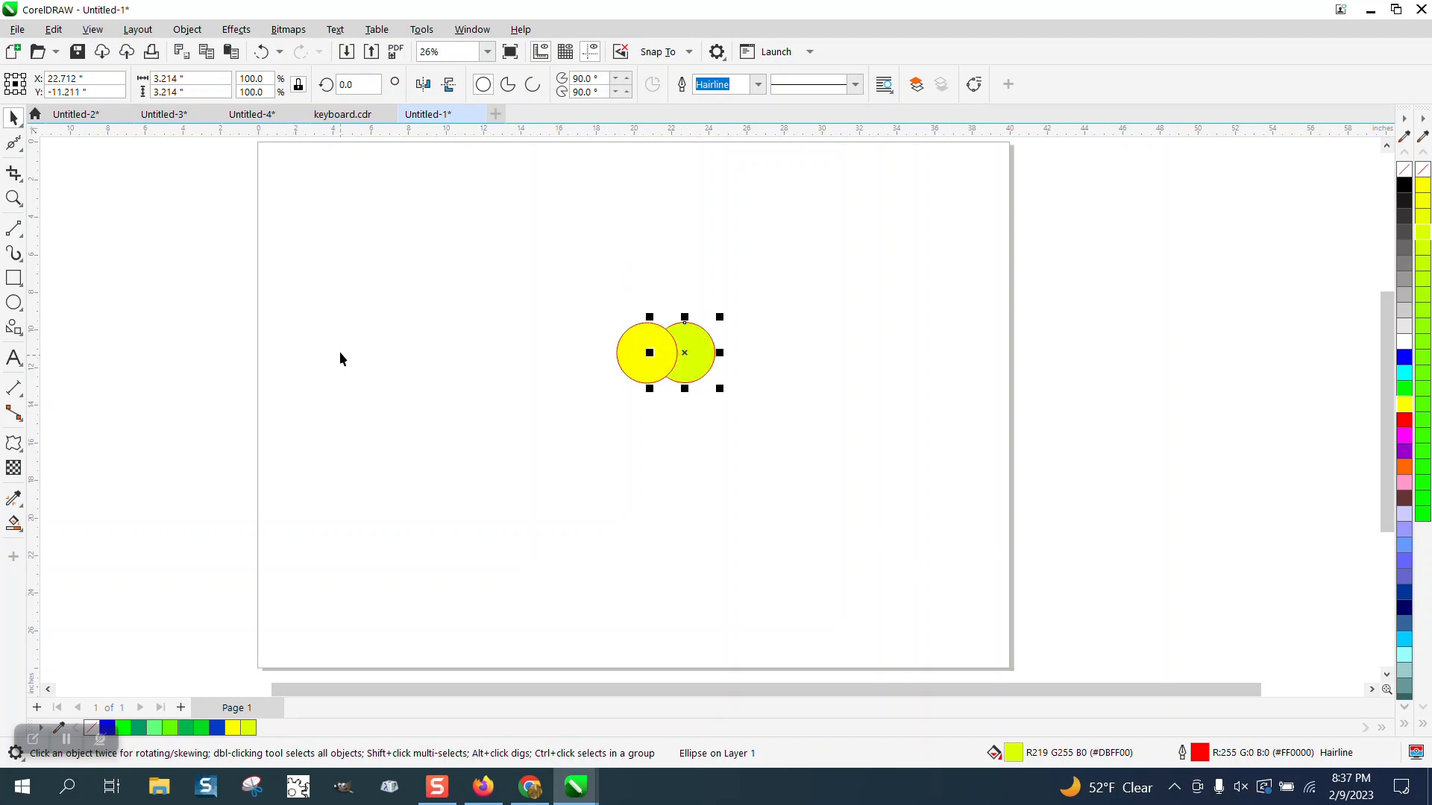
click(14, 198)
drag(580, 310, 792, 387)
scroll(600, 336, down, 5)
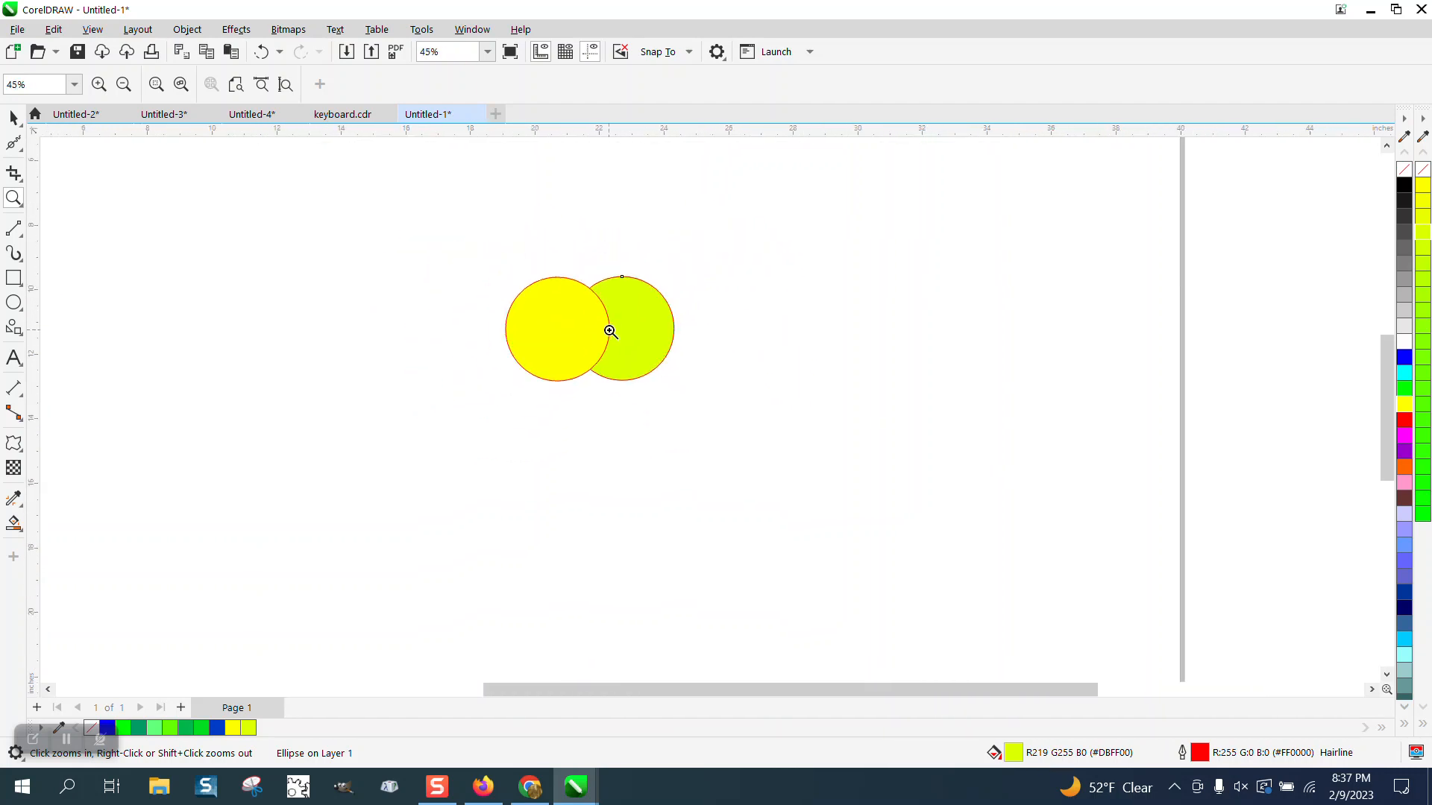
right_click(704, 335)
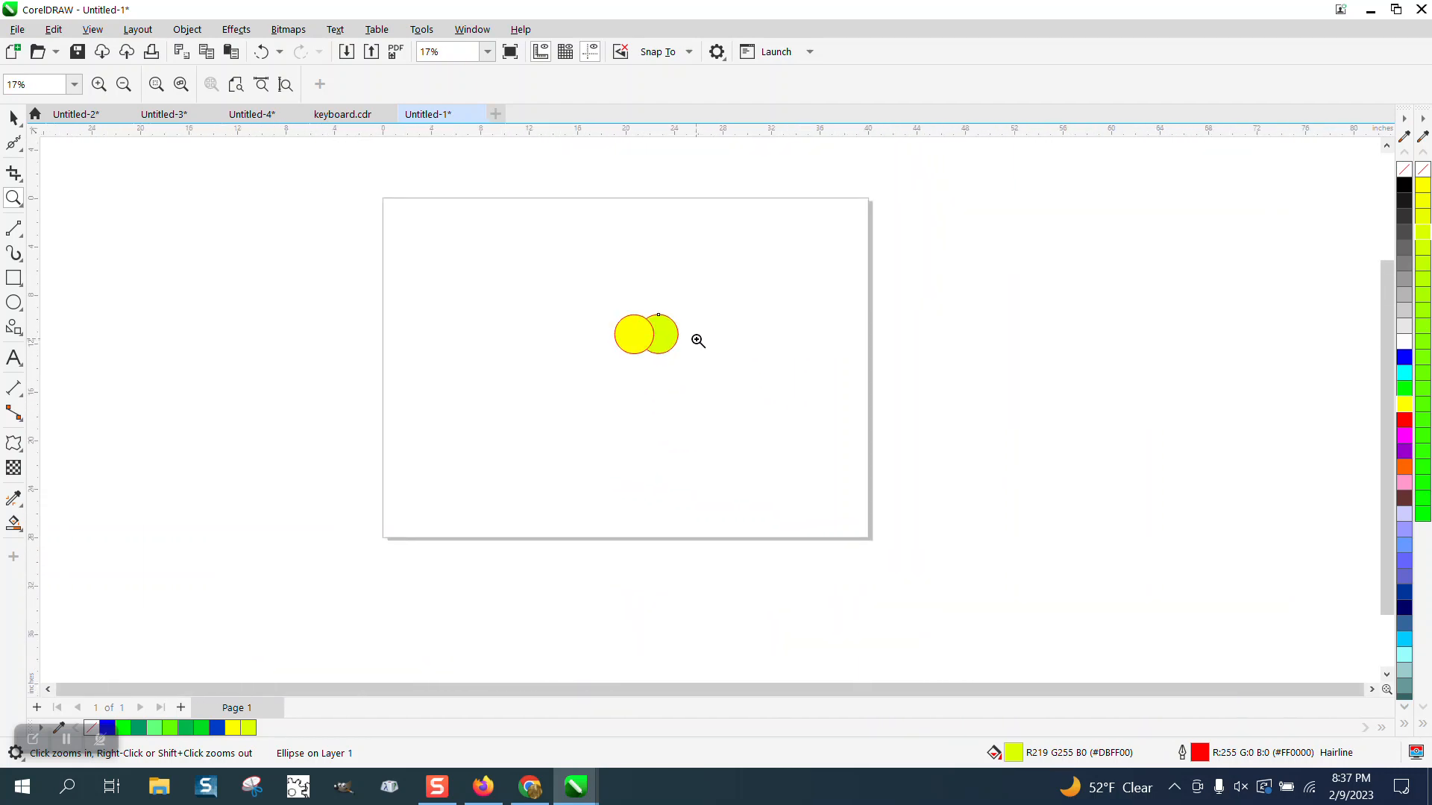
drag(603, 312, 769, 397)
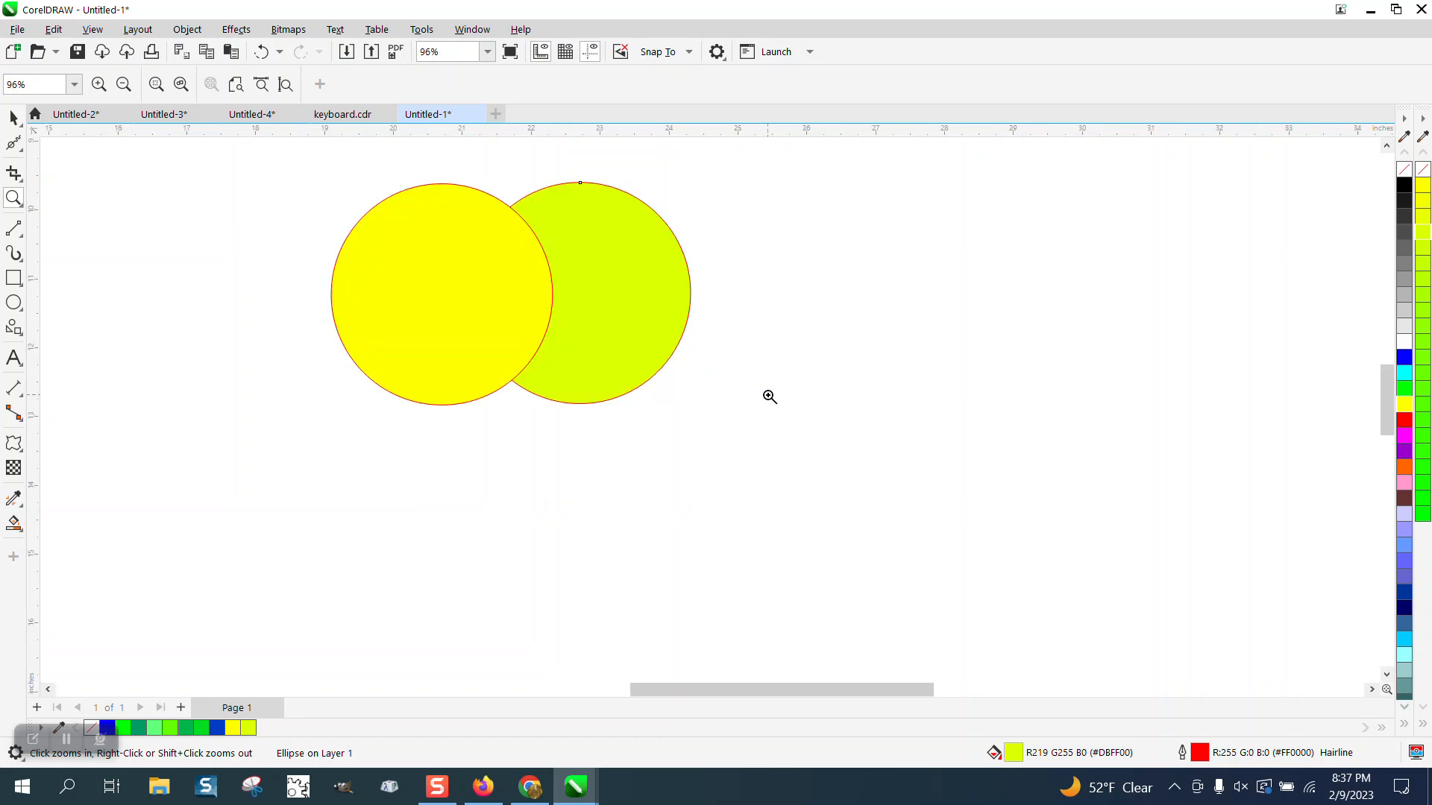